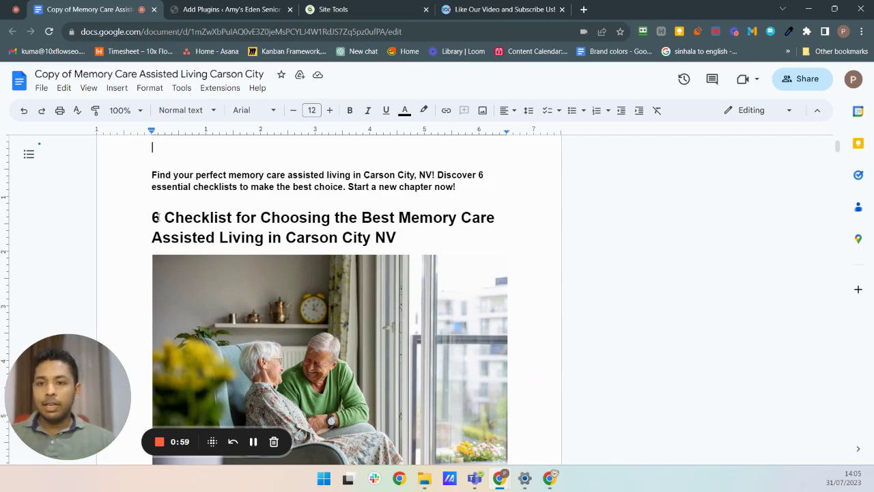
- Scroll through the Google Docs article's opening pages, checking headings, images and links
scroll(154, 219, down, 3)
scroll(150, 220, up, 5)
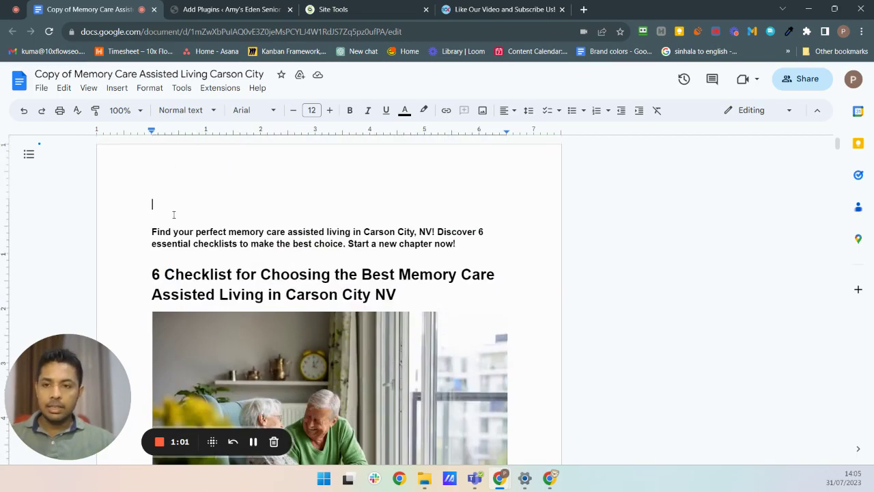
scroll(174, 226, down, 4)
scroll(299, 254, up, 3)
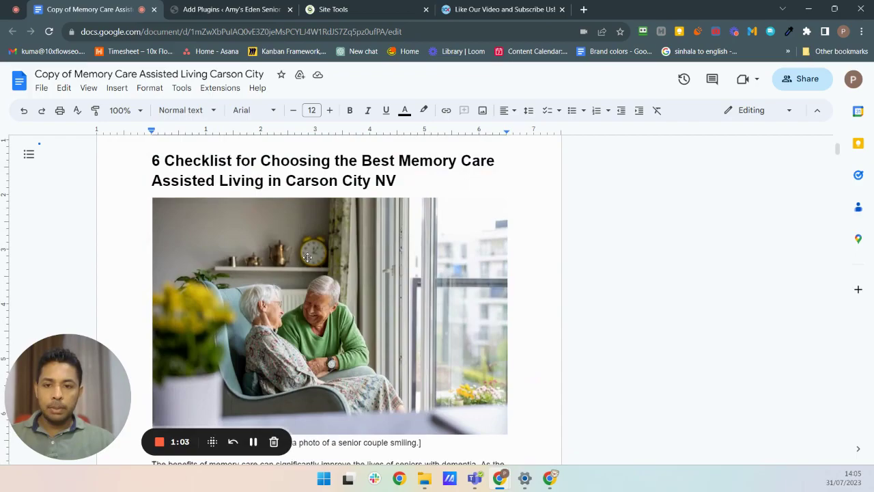
scroll(307, 257, down, 15)
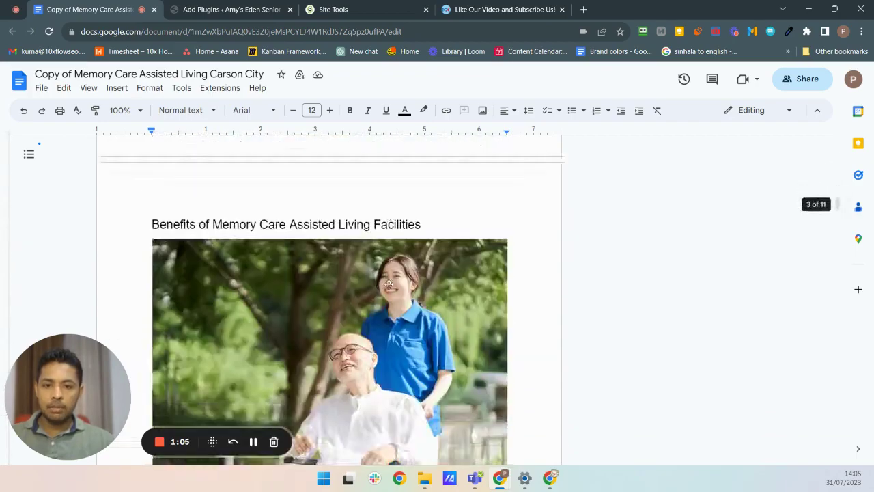
scroll(389, 284, down, 20)
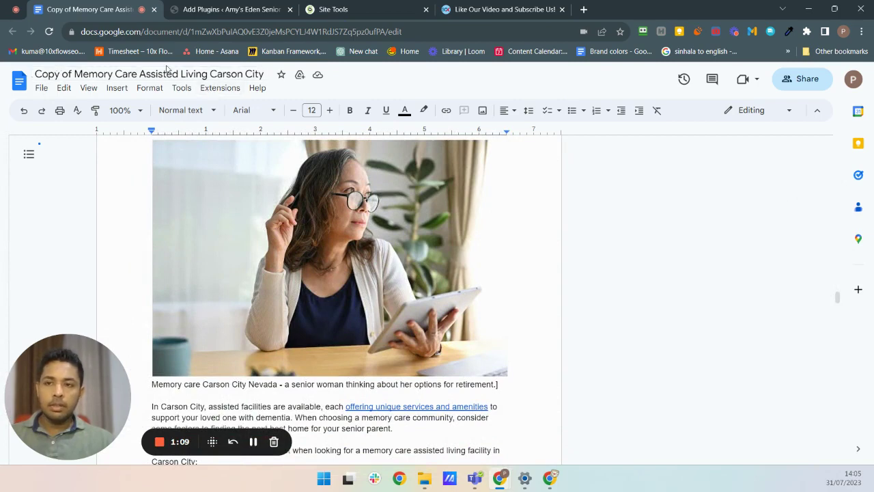
- Review the rest of the article past the woman image, then go to WordPress's Mammoth plugin search
click(603, 179)
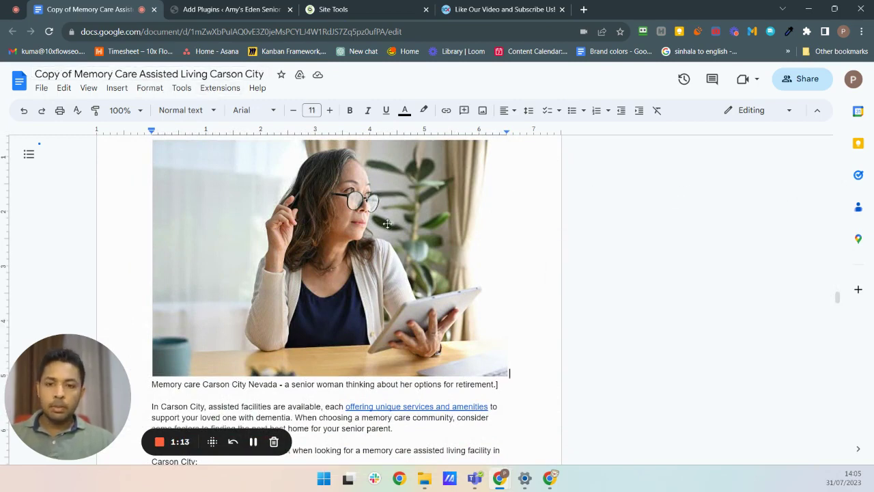
scroll(386, 225, down, 10)
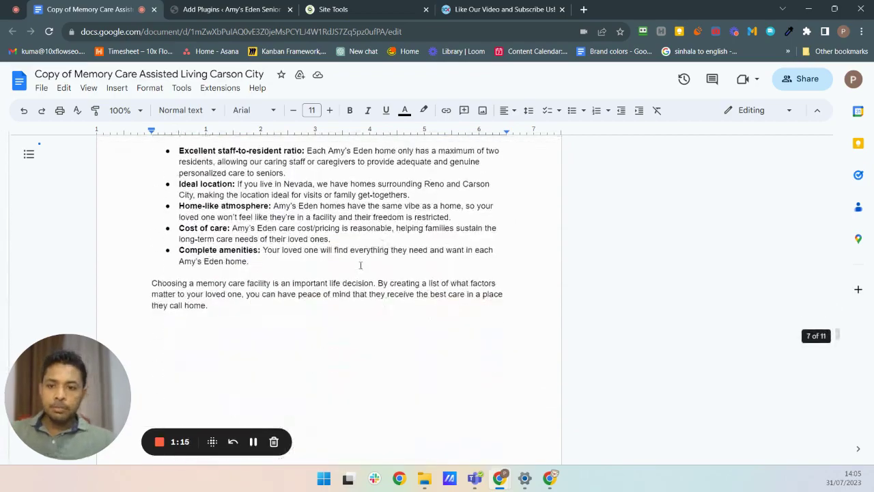
scroll(361, 265, down, 20)
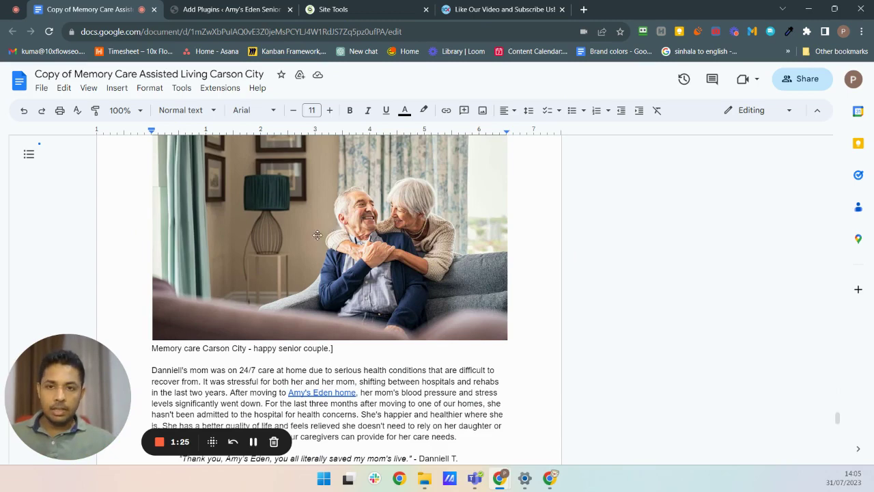
scroll(253, 144, up, 3)
key(ctrl+Tab)
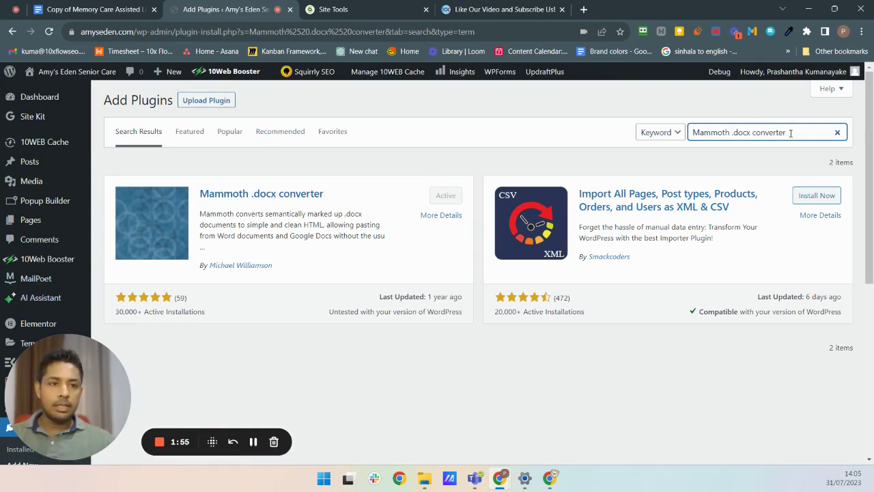
- Shorten the plugin search from 'Mammoth .docx converter' to 'docx converter' to list five converter plugins
drag(786, 133, 680, 133)
click(732, 133)
key(BackSpace)
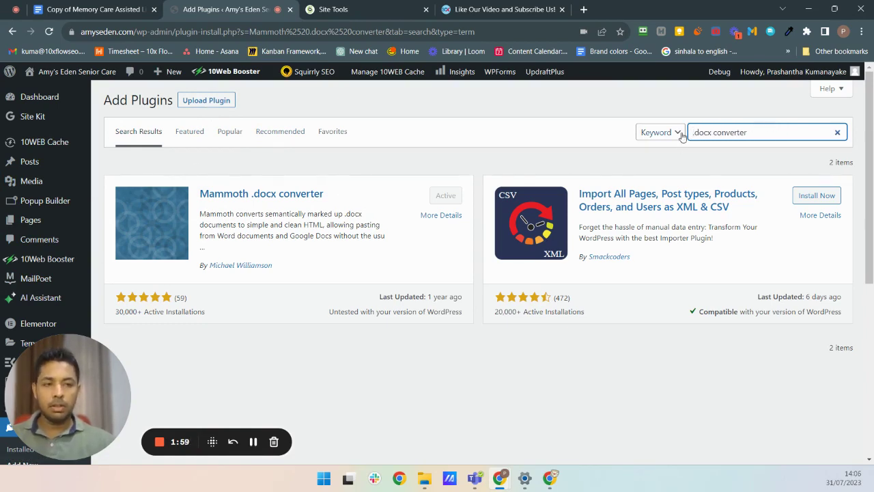
key(Delete)
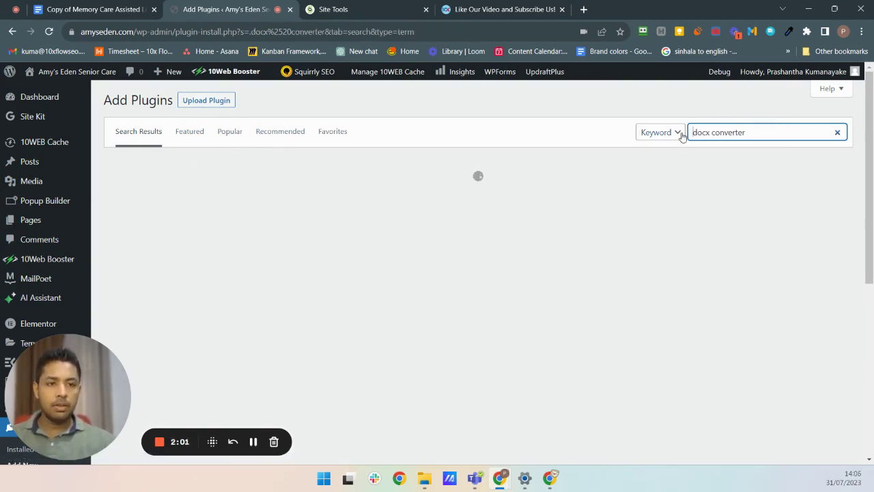
drag(709, 132, 689, 133)
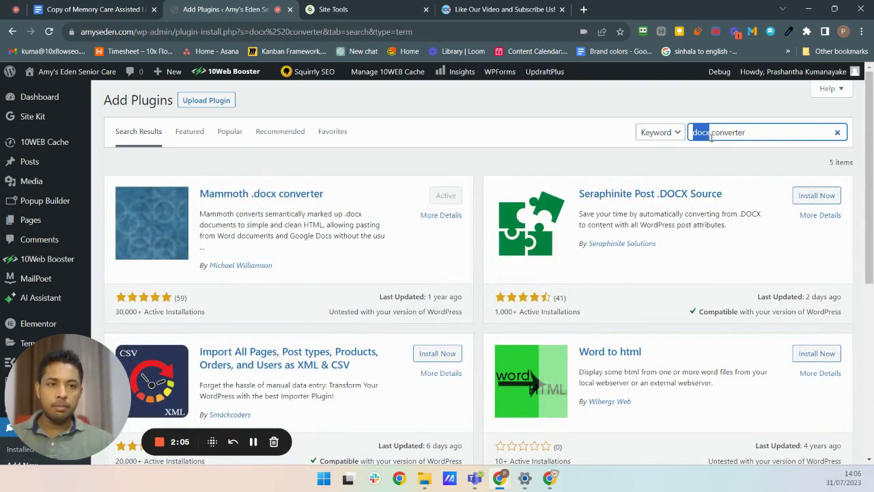
click(688, 133)
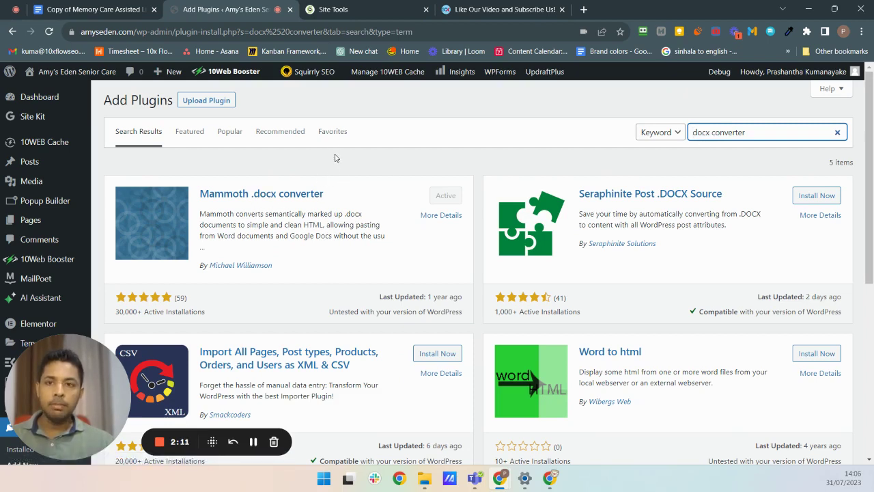
click(85, 10)
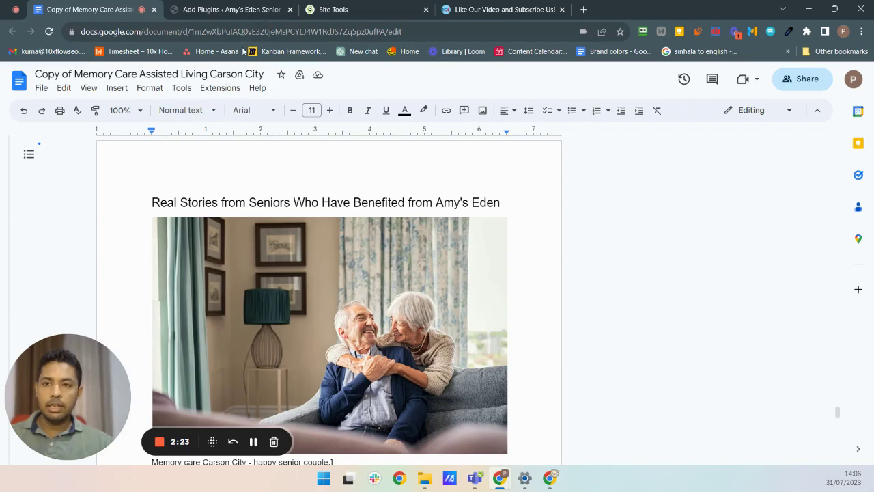
click(248, 12)
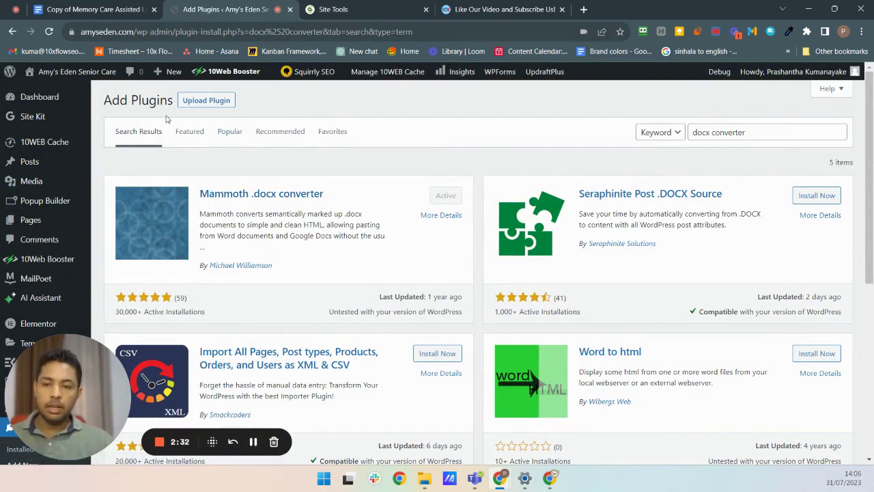
- Start a new page via Pages > Add New, reloading its address after the connection error
mouse_move(49, 228)
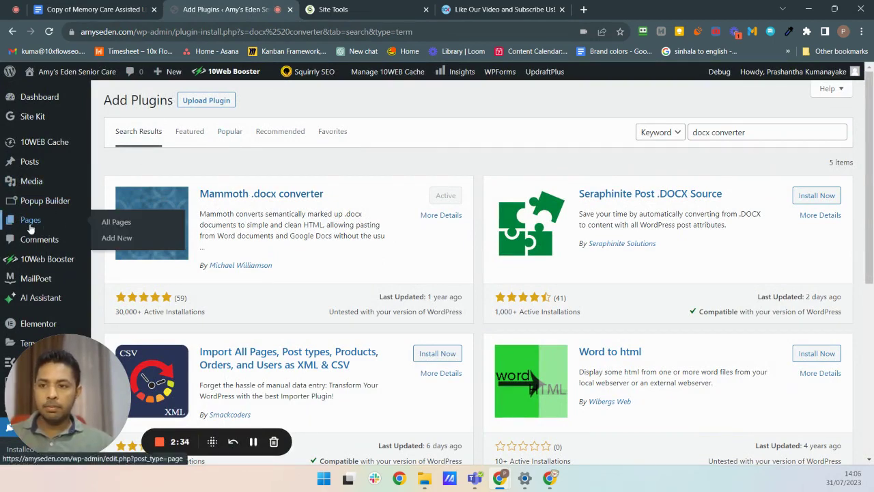
click(108, 243)
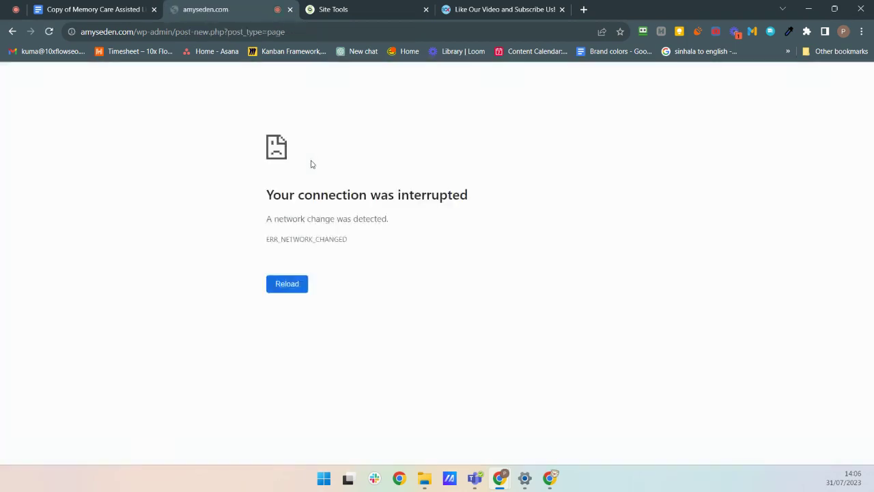
click(257, 31)
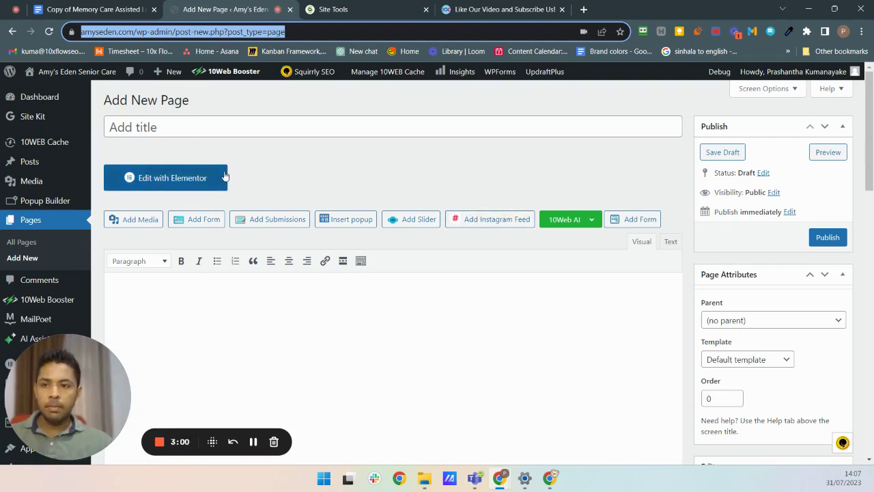
- Scroll down the Add New Page screen past the editing panels to the Mammoth converter box
scroll(265, 170, down, 3)
scroll(266, 173, up, 2)
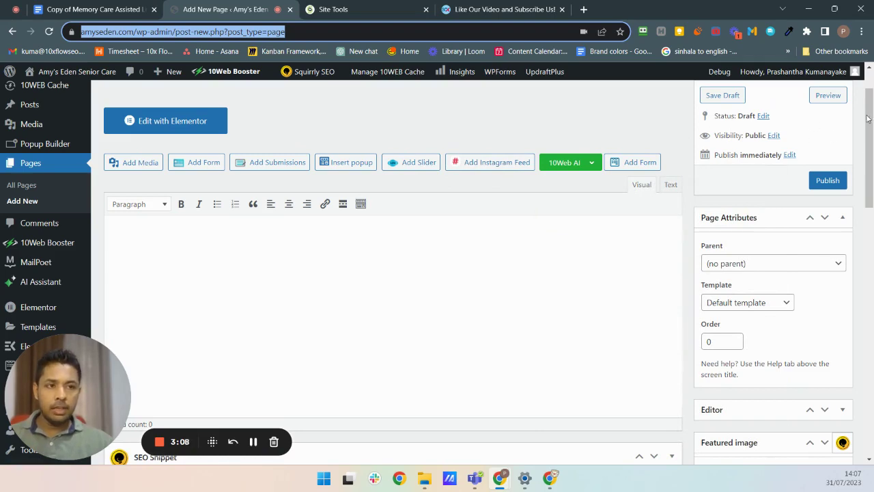
drag(869, 120, 860, 155)
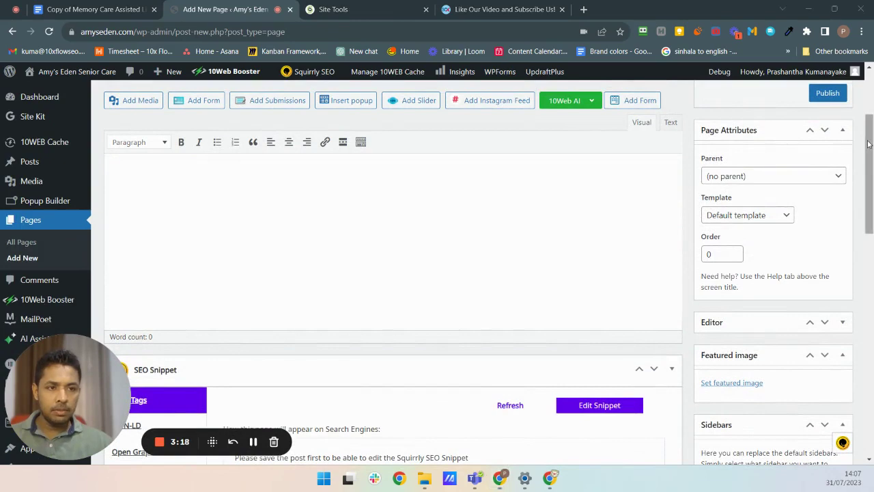
scroll(676, 208, down, 6)
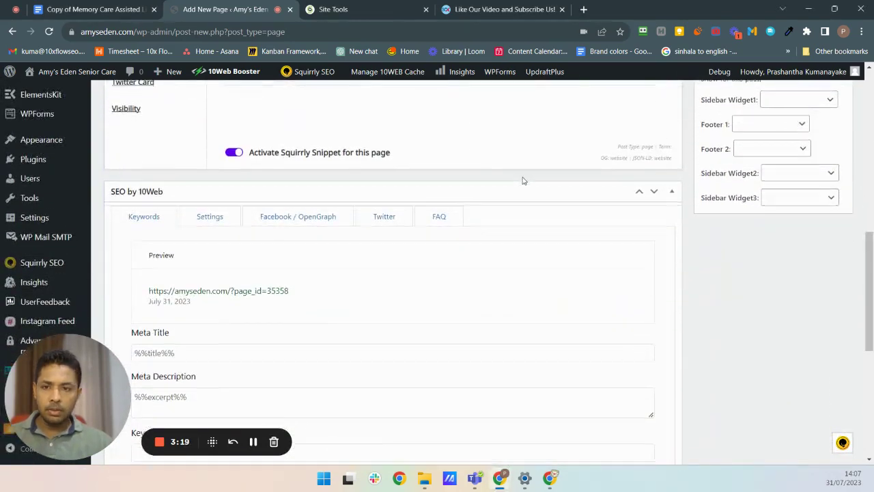
scroll(524, 180, down, 10)
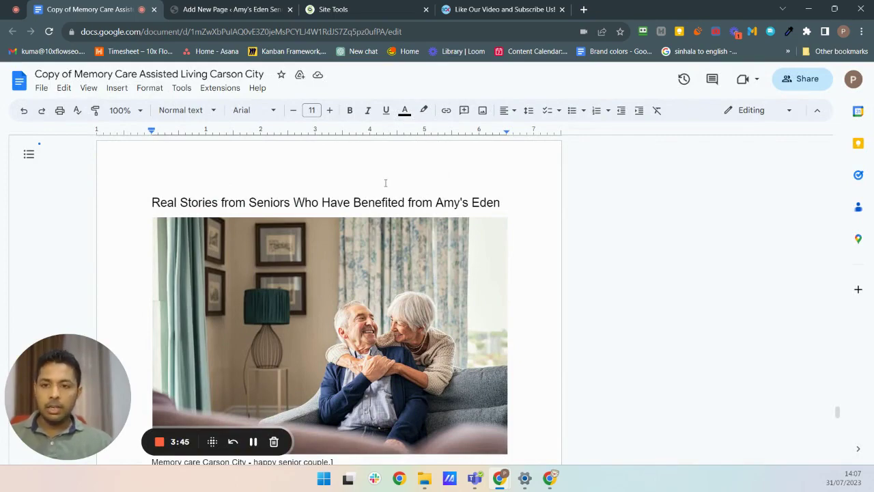
scroll(385, 183, up, 8)
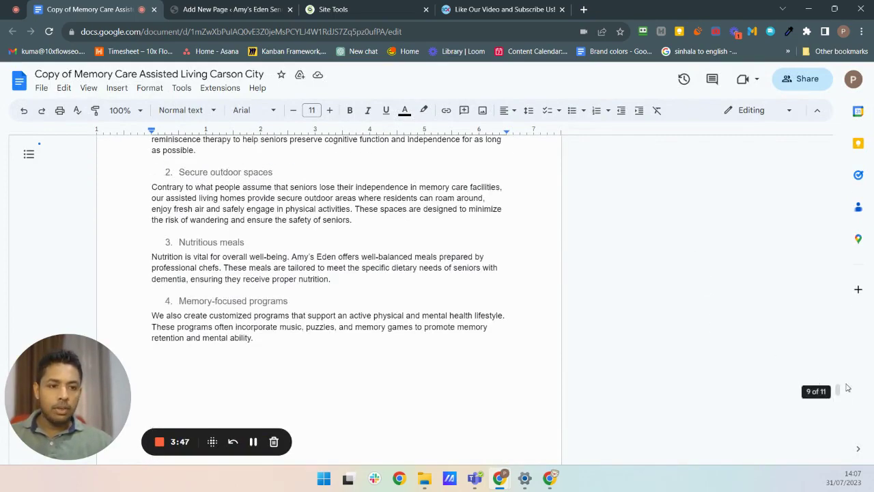
drag(839, 386, 839, 146)
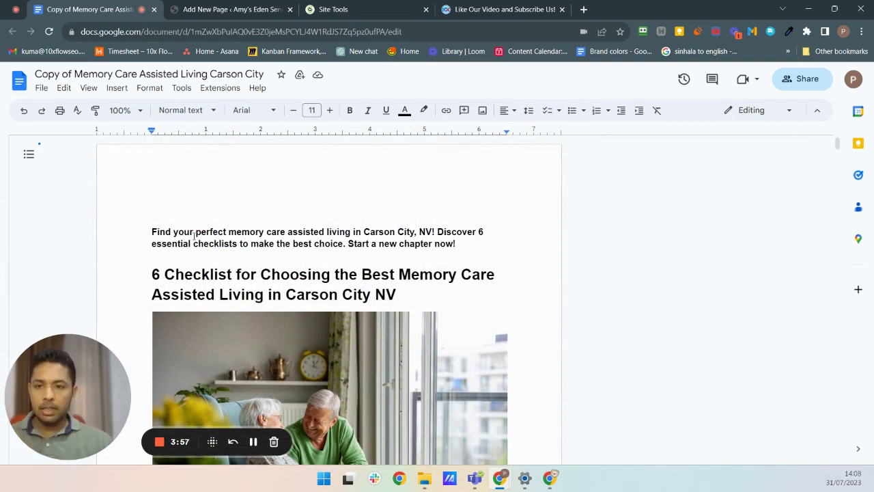
scroll(192, 254, down, 1)
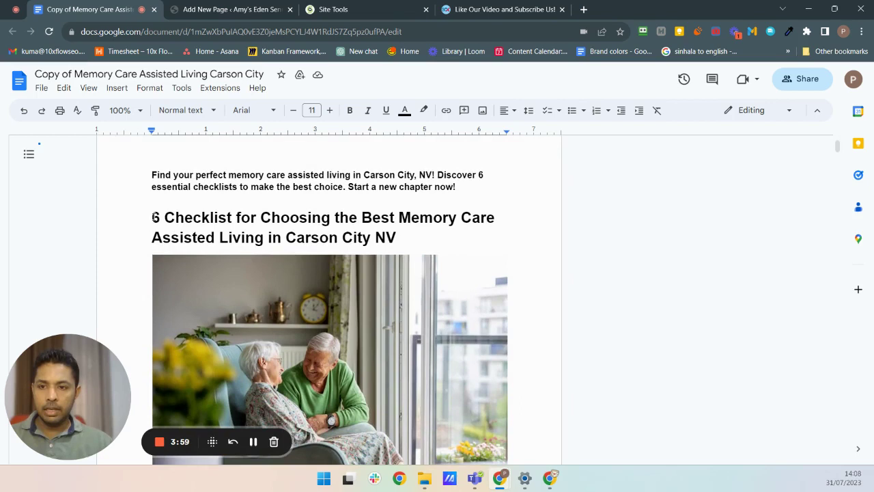
drag(156, 218, 407, 252)
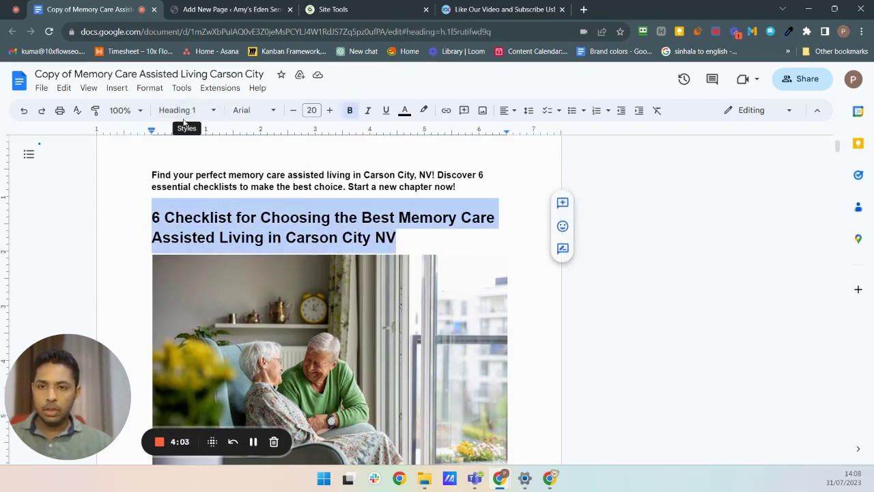
scroll(208, 206, down, 5)
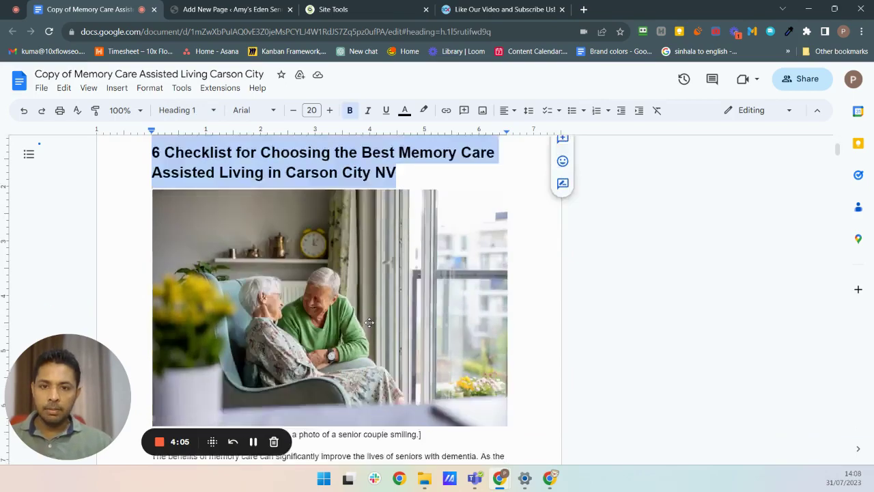
scroll(243, 244, down, 3)
scroll(244, 244, up, 4)
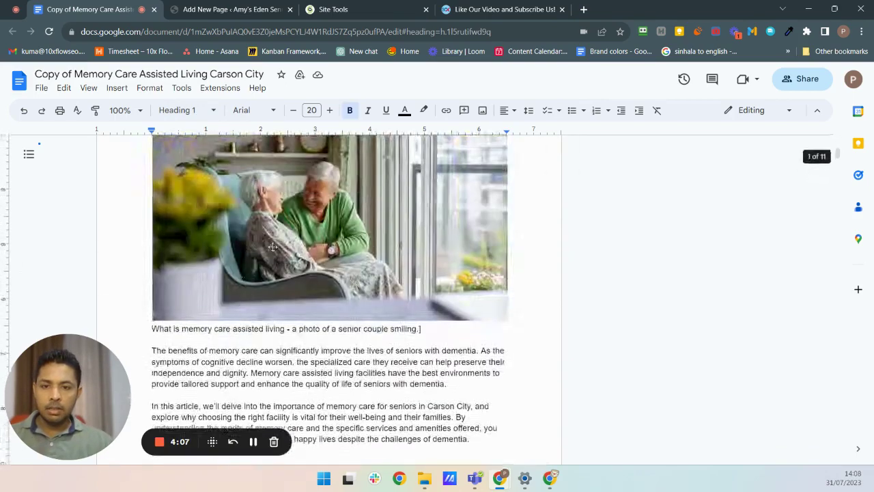
scroll(355, 269, down, 6)
click(199, 188)
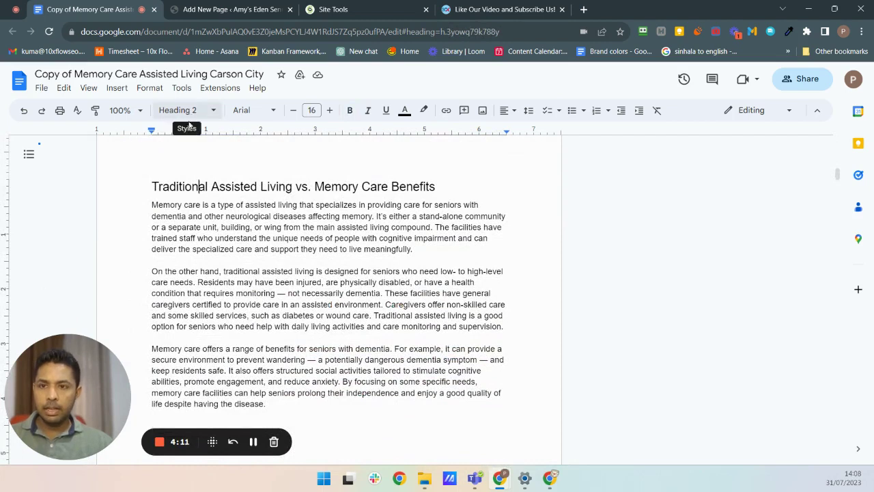
click(254, 227)
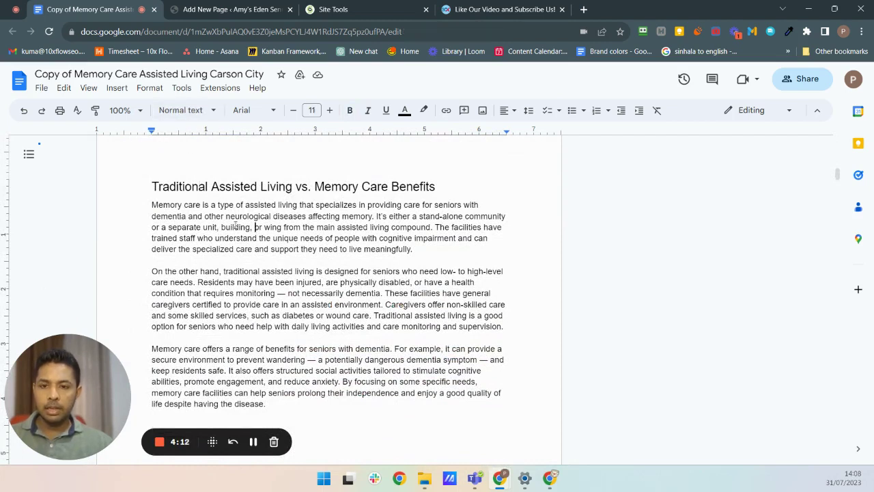
click(207, 114)
mouse_move(211, 134)
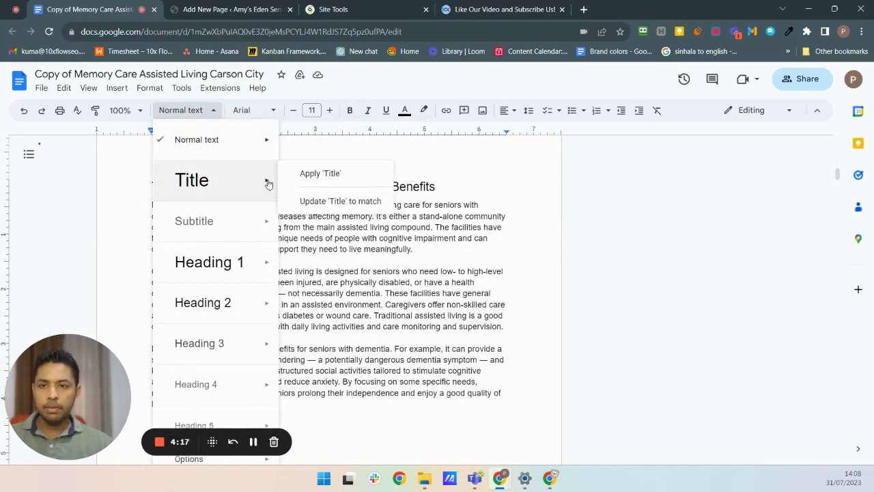
click(346, 250)
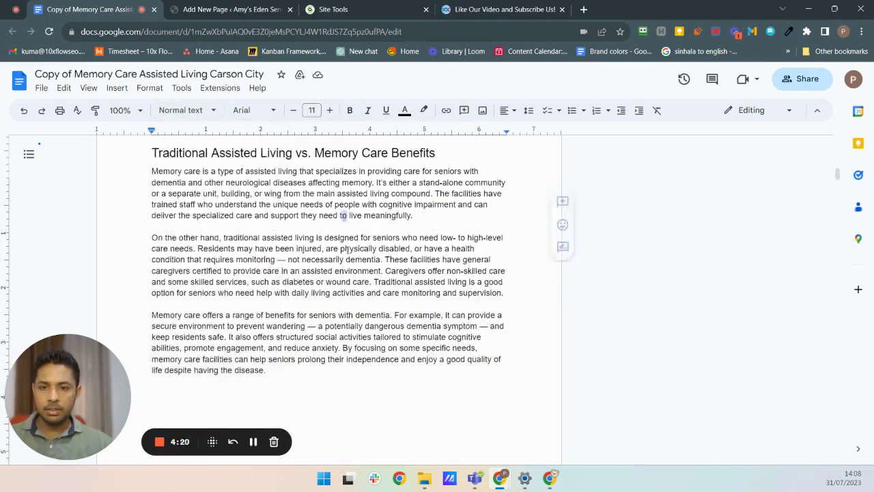
scroll(338, 252, down, 10)
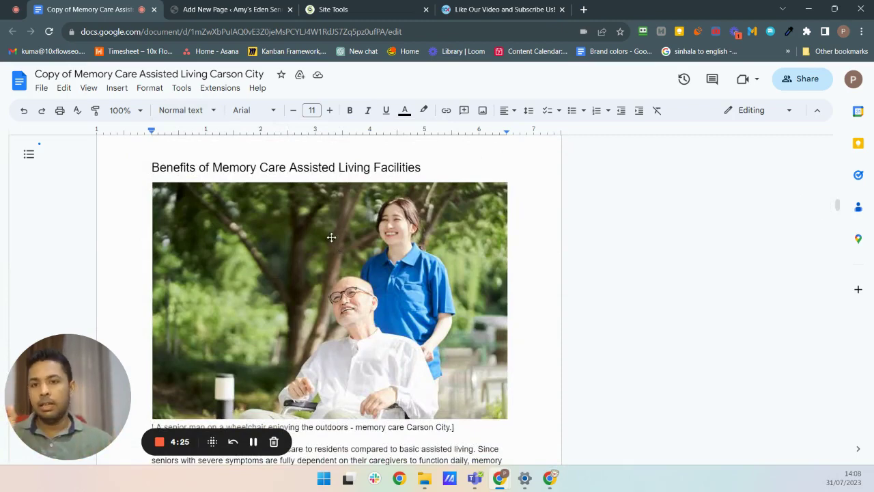
click(396, 176)
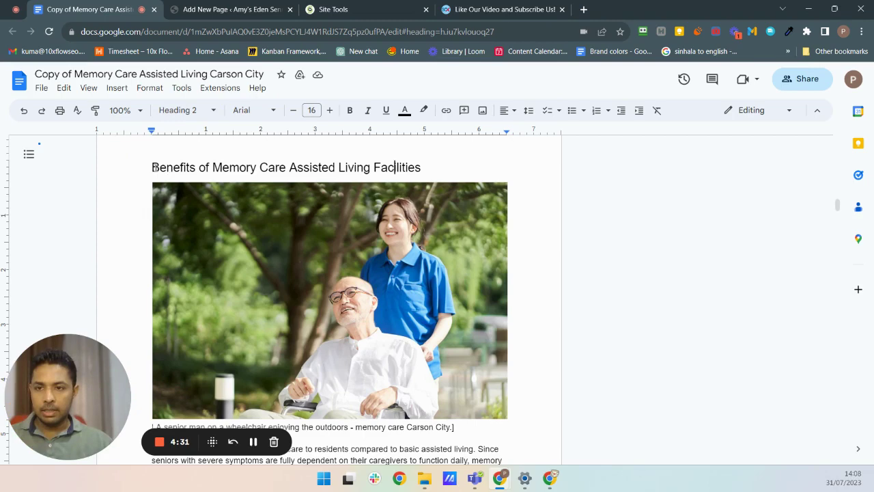
drag(153, 168, 416, 171)
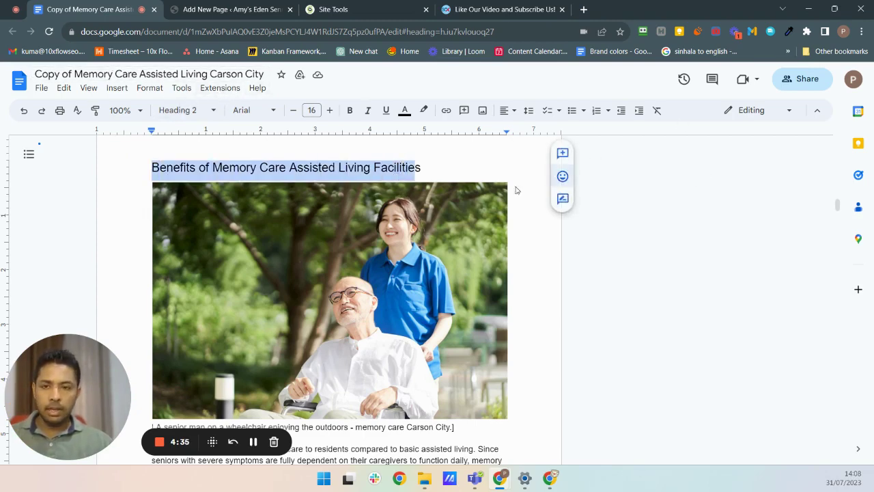
drag(431, 167, 151, 170)
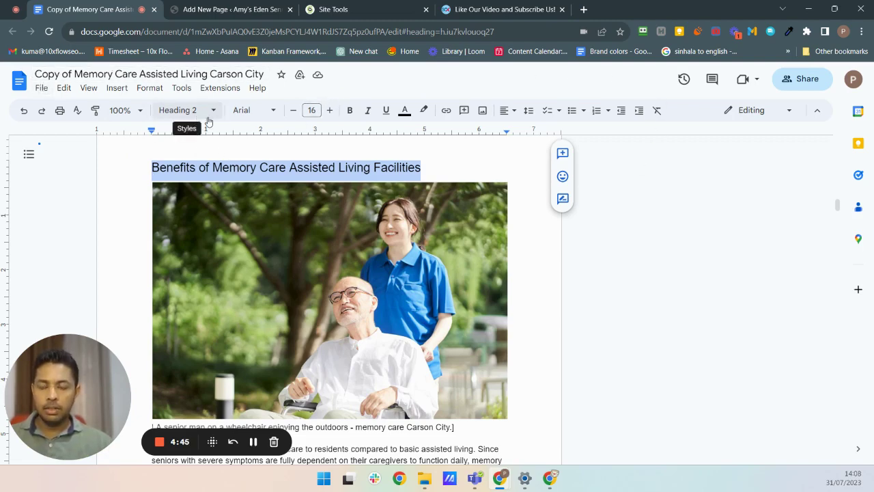
click(189, 167)
scroll(193, 170, down, 4)
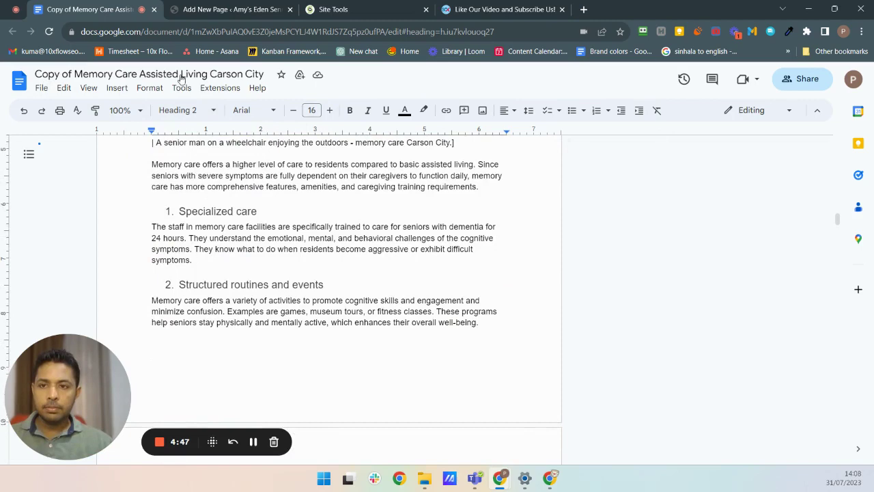
click(224, 209)
scroll(244, 172, down, 2)
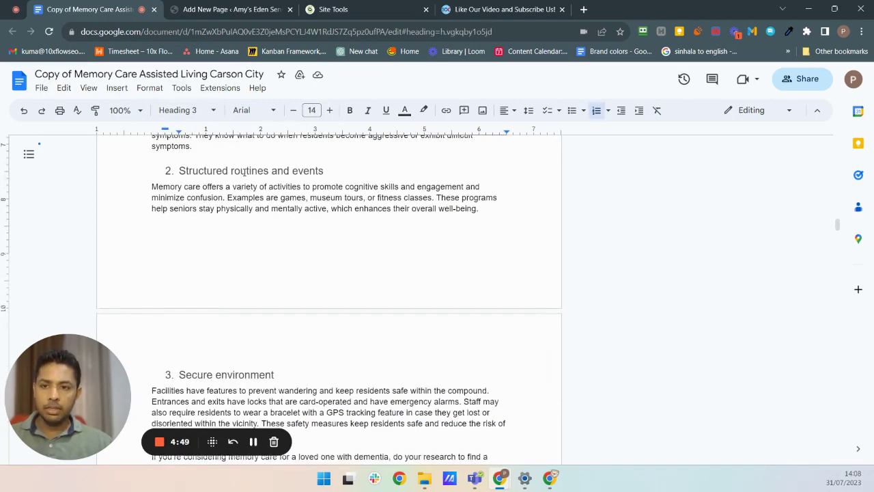
click(244, 171)
scroll(237, 273, down, 2)
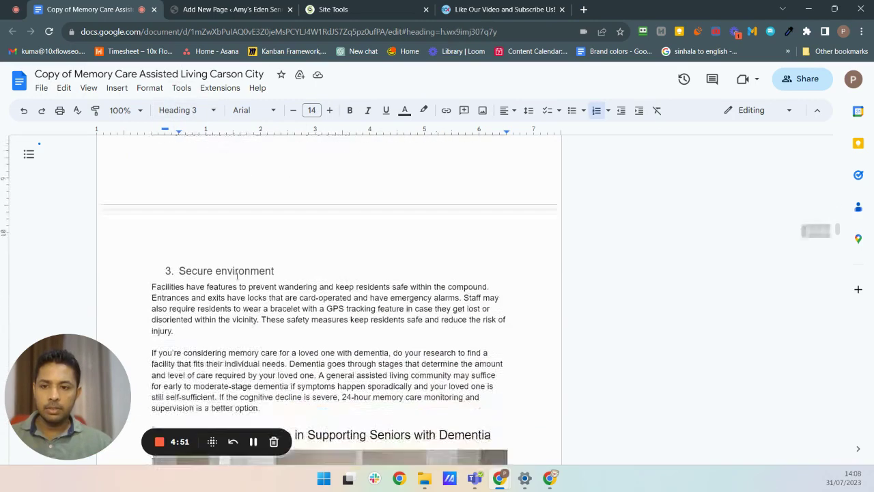
click(237, 271)
scroll(223, 205, down, 3)
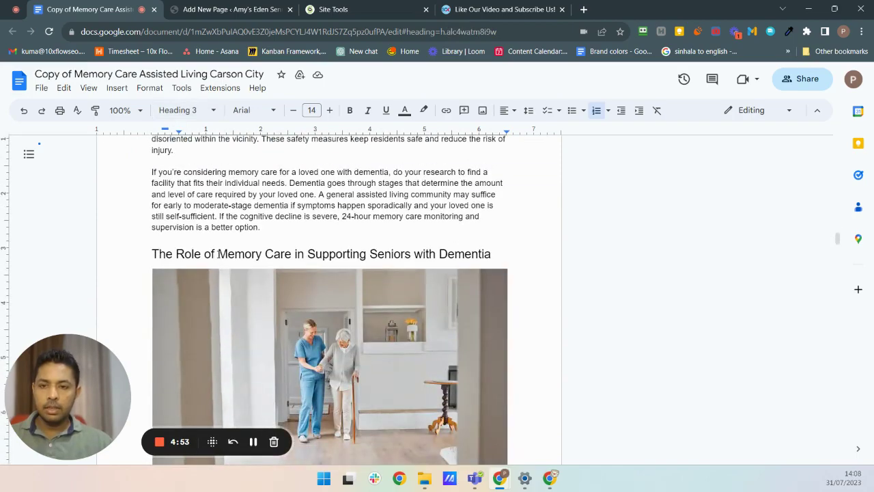
click(218, 254)
scroll(251, 264, down, 5)
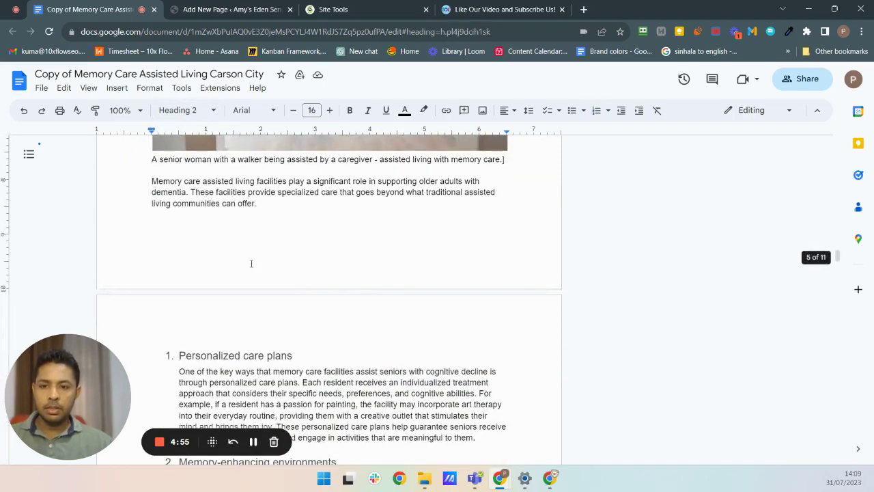
scroll(251, 263, up, 20)
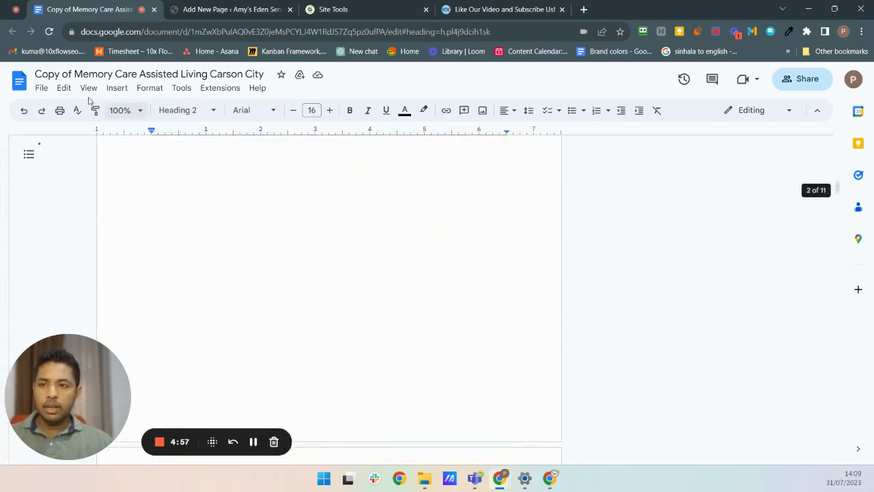
- Download the Google Docs article as a Microsoft Word (.docx) file
click(40, 88)
mouse_move(114, 208)
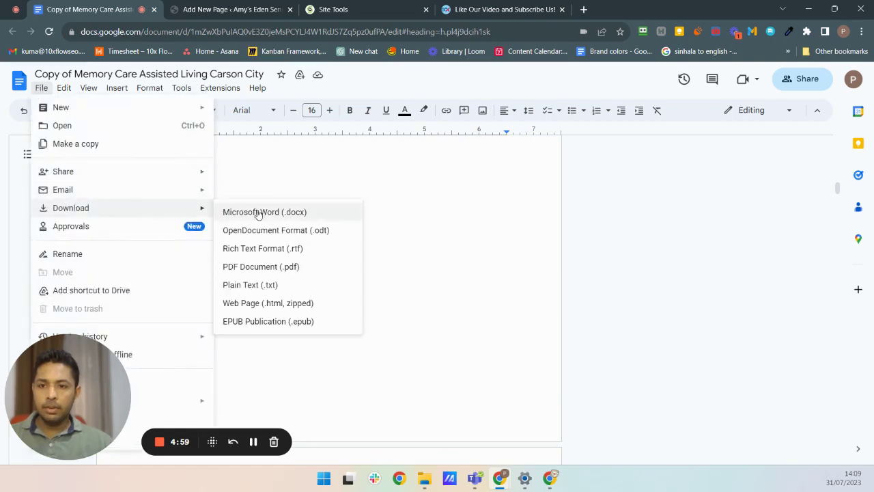
click(297, 215)
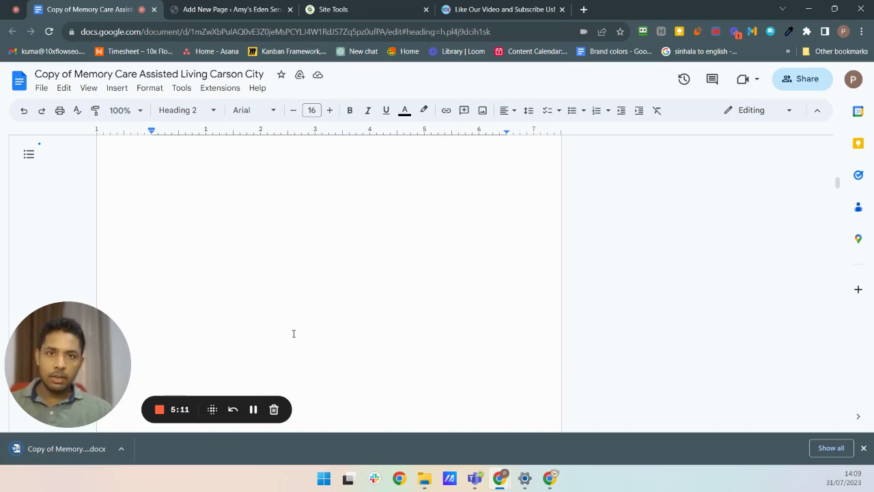
click(241, 9)
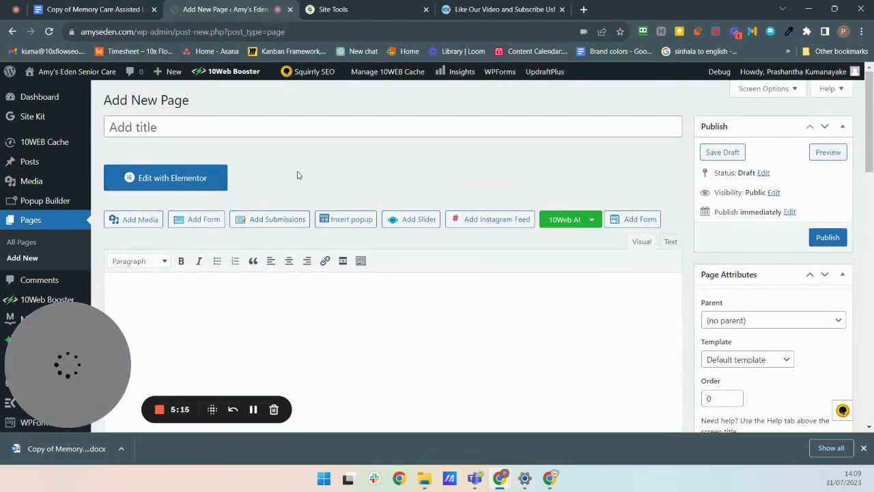
- Scroll the new page down to the Mammoth .docx converter box
scroll(298, 178, down, 15)
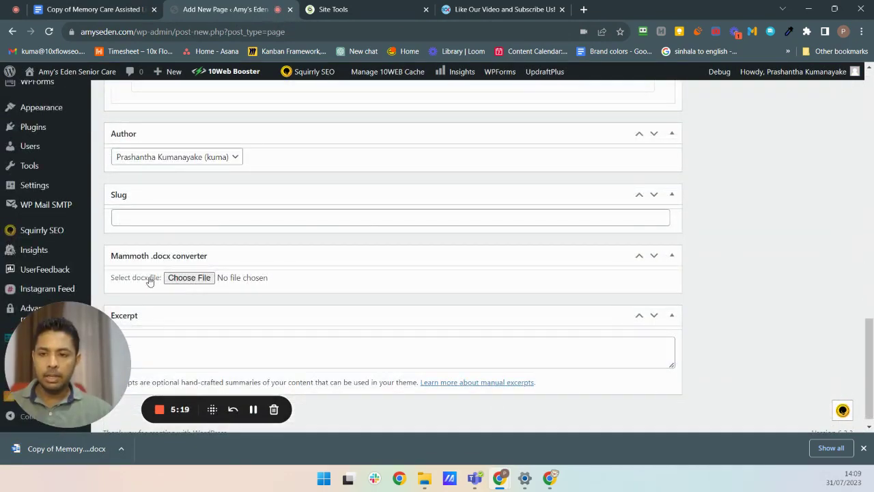
- Load 'Copy of Memory Care Assisted Living Carson City (2)' from Downloads into the Mammoth converter
click(204, 280)
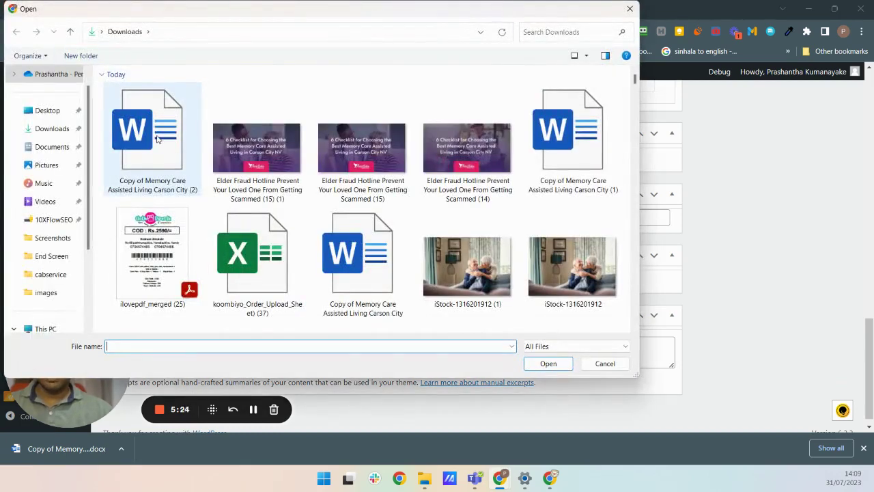
click(157, 140)
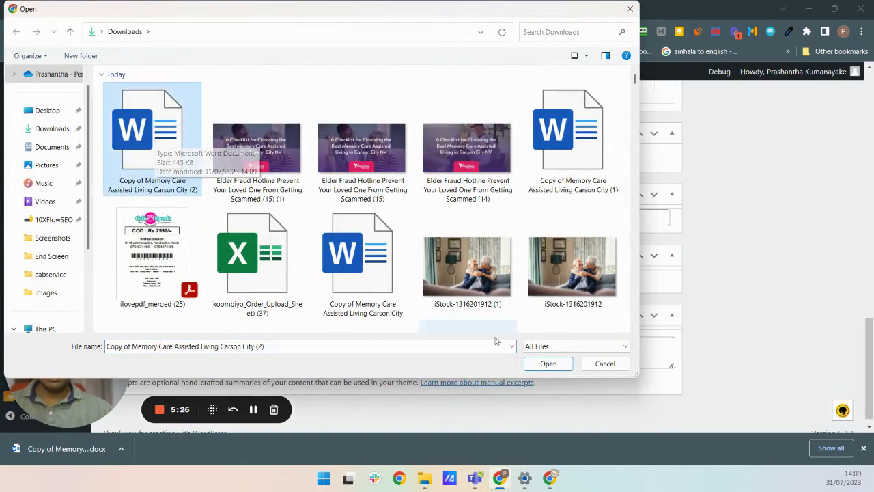
click(552, 367)
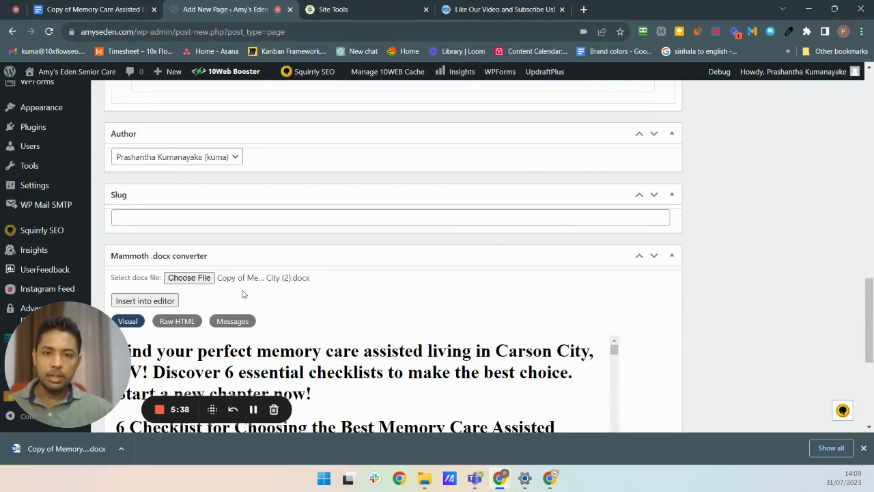
- Scroll through the Mammoth Visual preview of the converted article's headings and images
scroll(263, 297, down, 3)
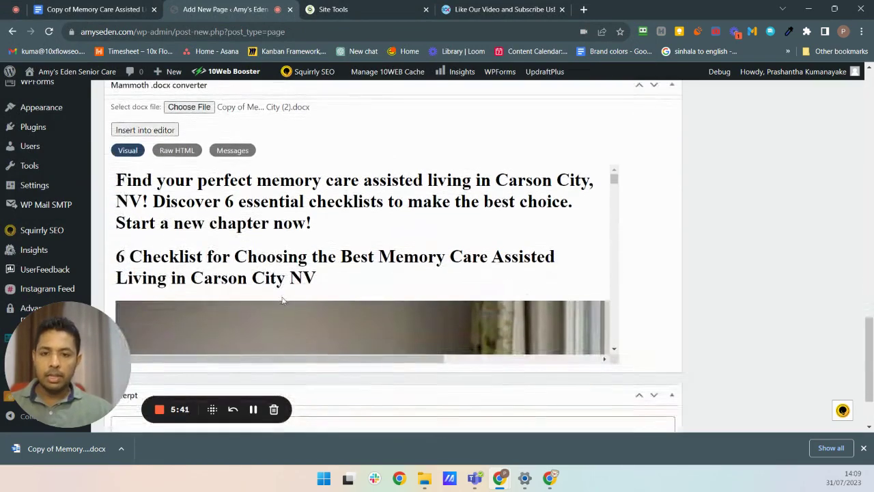
drag(613, 180, 616, 199)
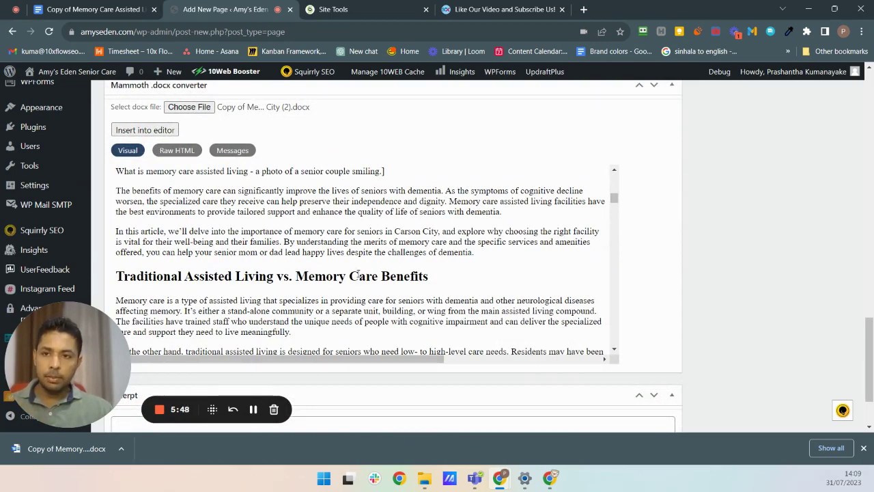
drag(611, 205, 615, 262)
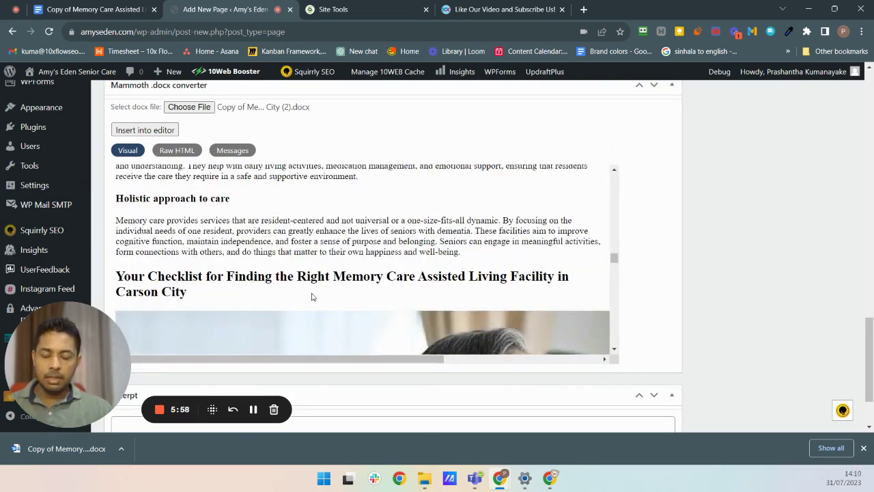
click(105, 12)
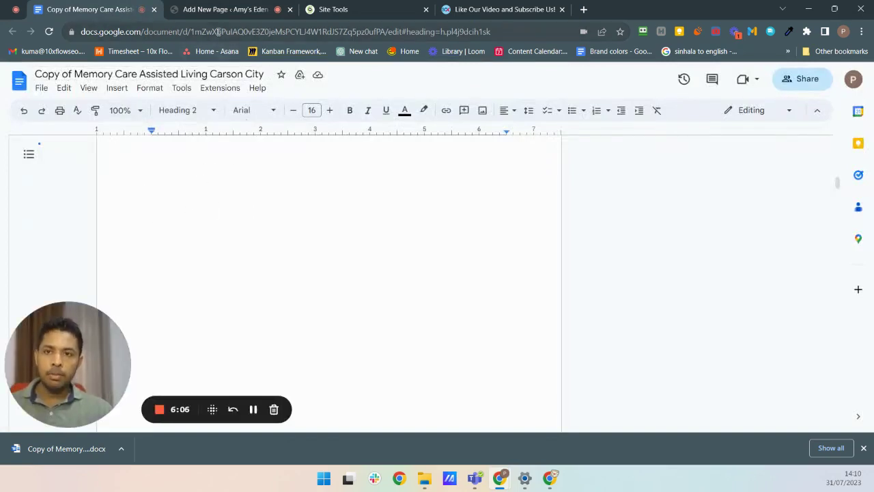
- Go back to the WordPress Add New Page tab showing the Mammoth preview
click(239, 9)
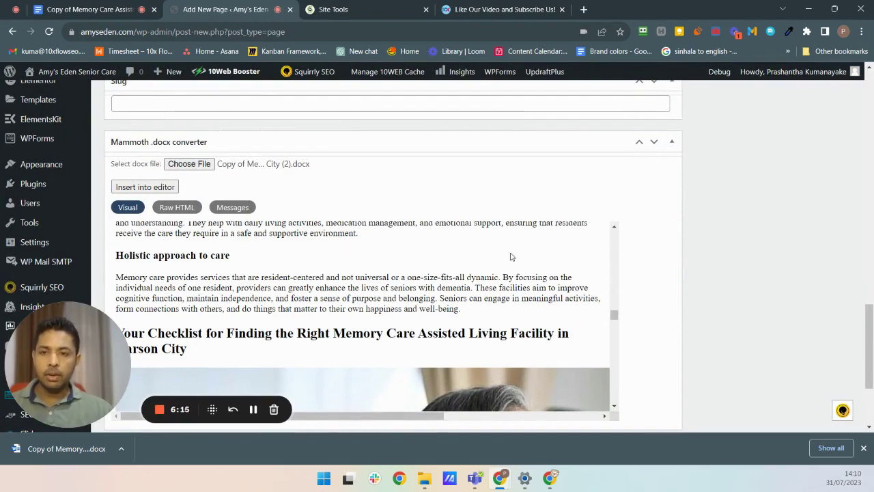
- Scroll the Mammoth preview and confirm the new page's classic editor is still empty
drag(618, 312, 603, 405)
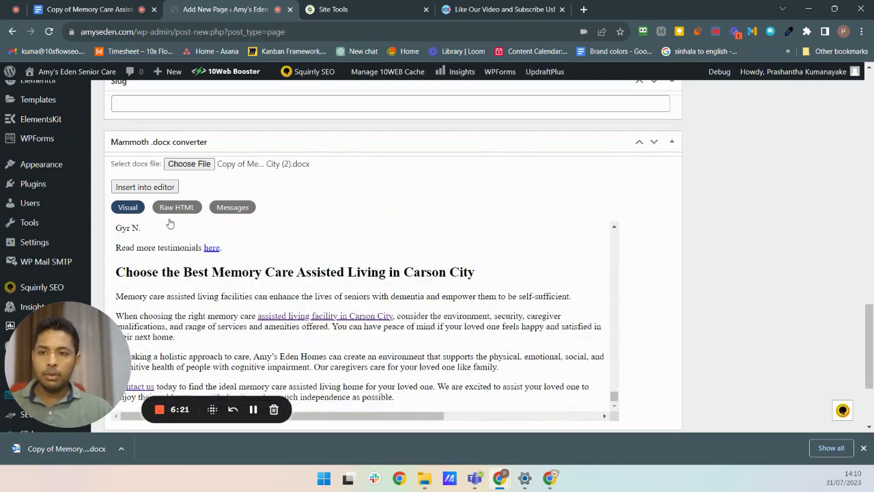
scroll(449, 273, up, 3)
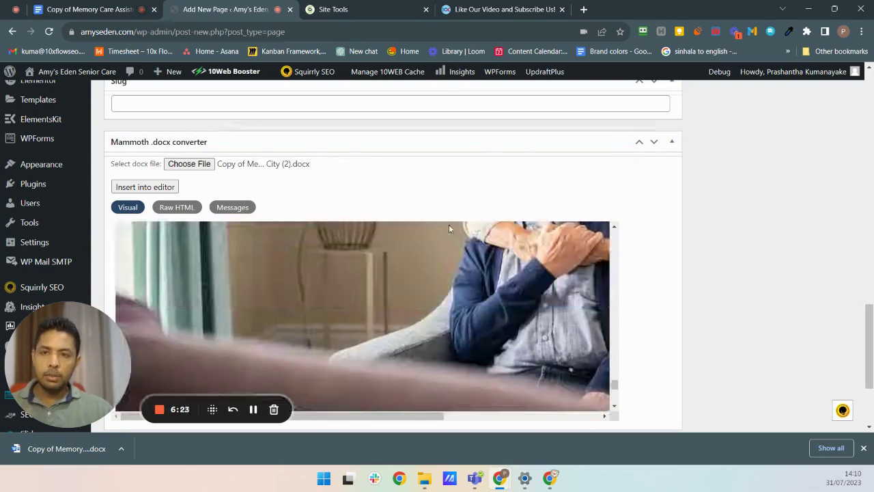
scroll(743, 297, down, 10)
scroll(753, 289, up, 15)
scroll(402, 203, down, 3)
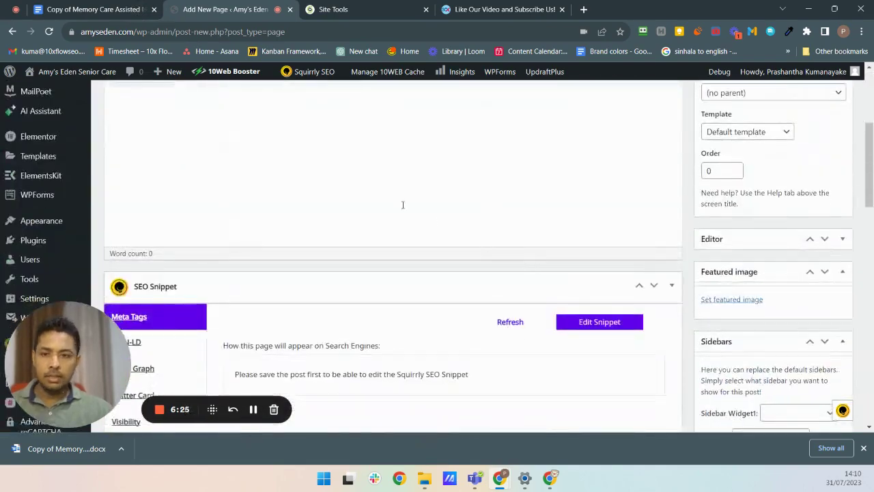
scroll(288, 259, up, 3)
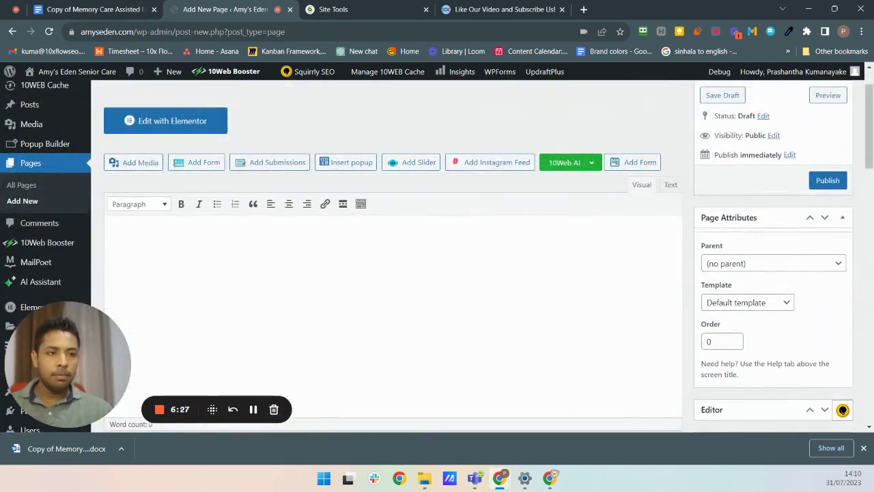
drag(866, 168, 837, 356)
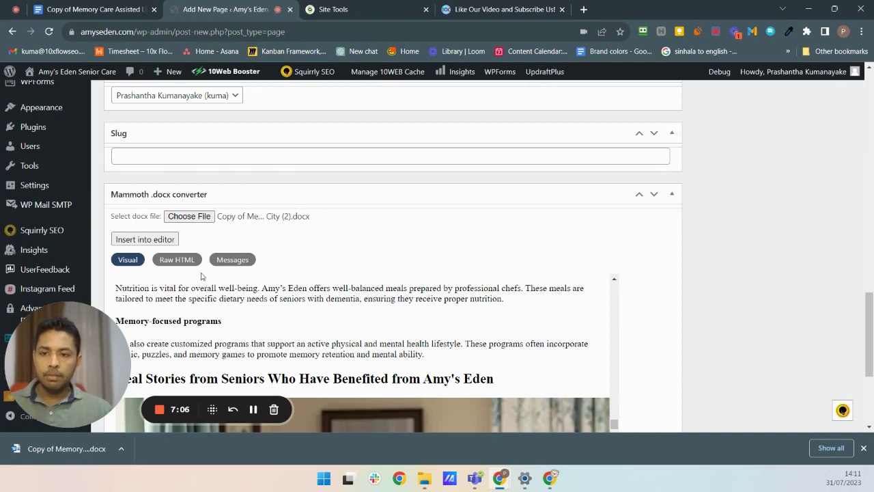
- Send the converted article into the page editor with Insert into editor
click(149, 243)
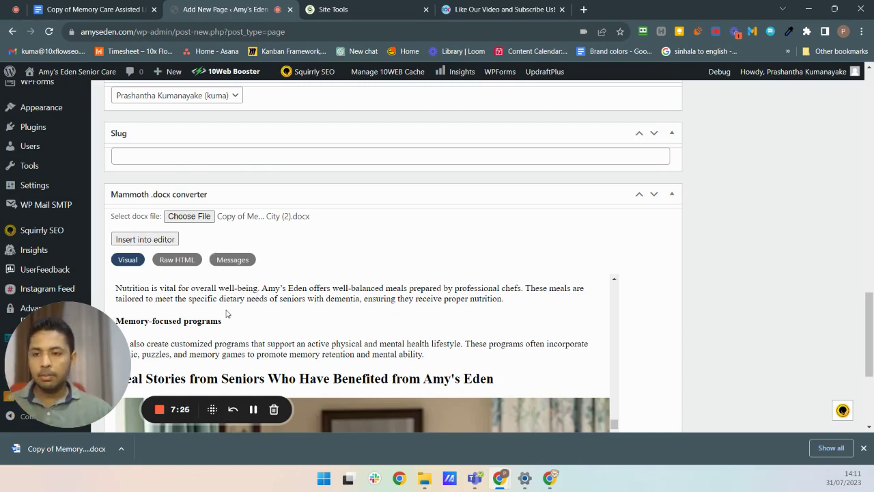
scroll(225, 312, down, 2)
scroll(225, 314, up, 3)
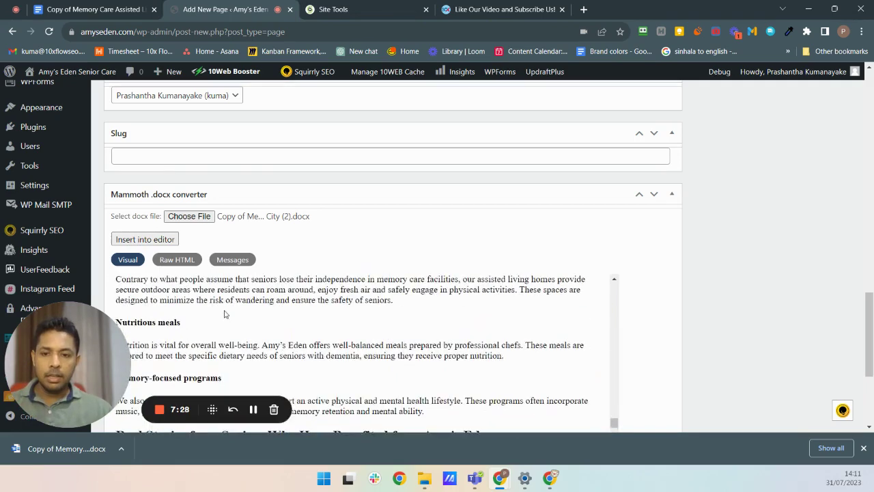
click(137, 240)
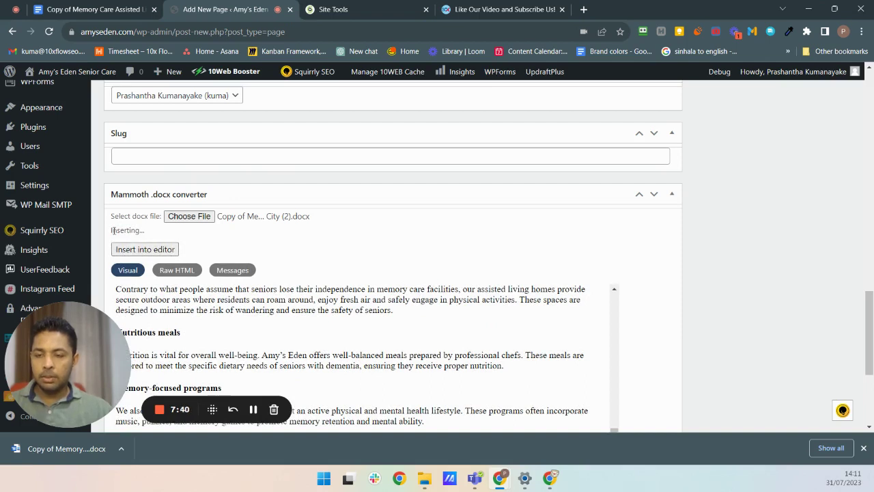
- Wait for the Mammoth converter's 'Inserting...' status to finish loading the article into the editor
mouse_move(109, 234)
mouse_down()
mouse_move(150, 236)
mouse_move(106, 234)
mouse_up()
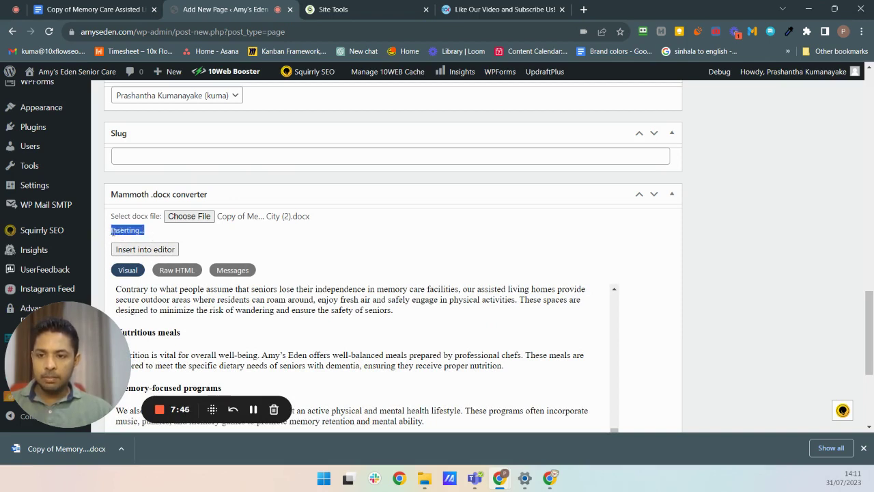
click(111, 233)
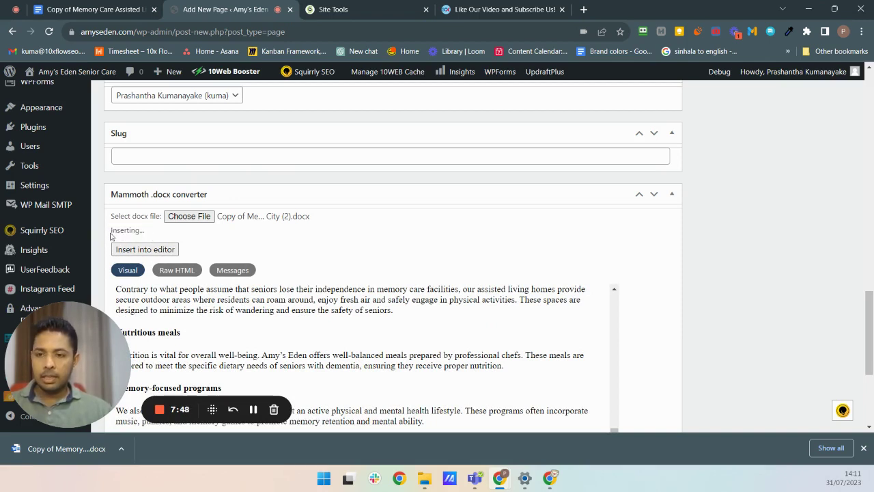
drag(112, 235, 146, 235)
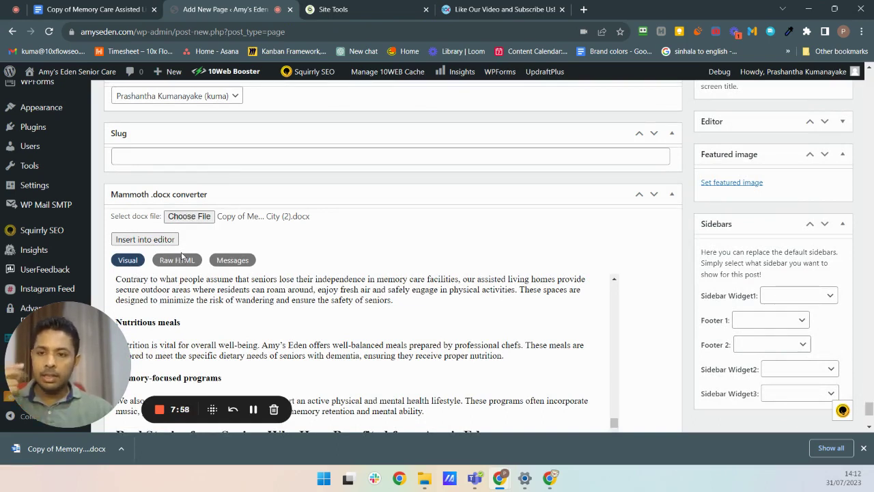
scroll(618, 218, up, 10)
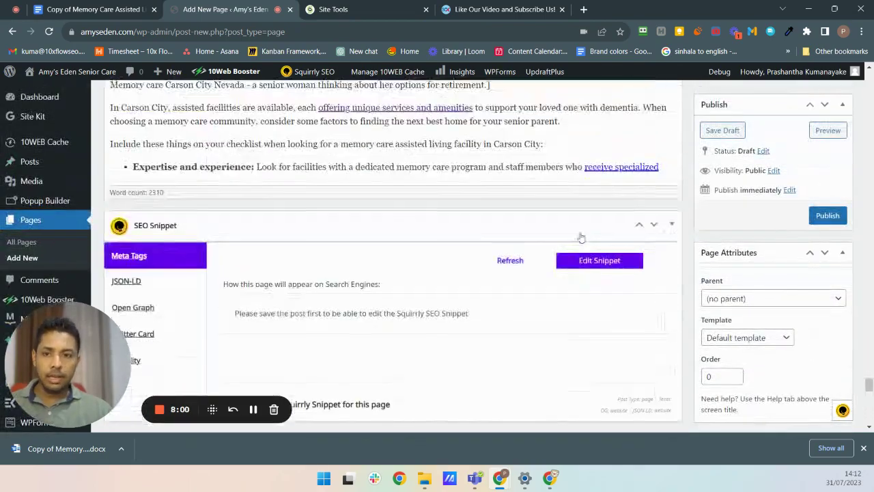
scroll(580, 237, up, 15)
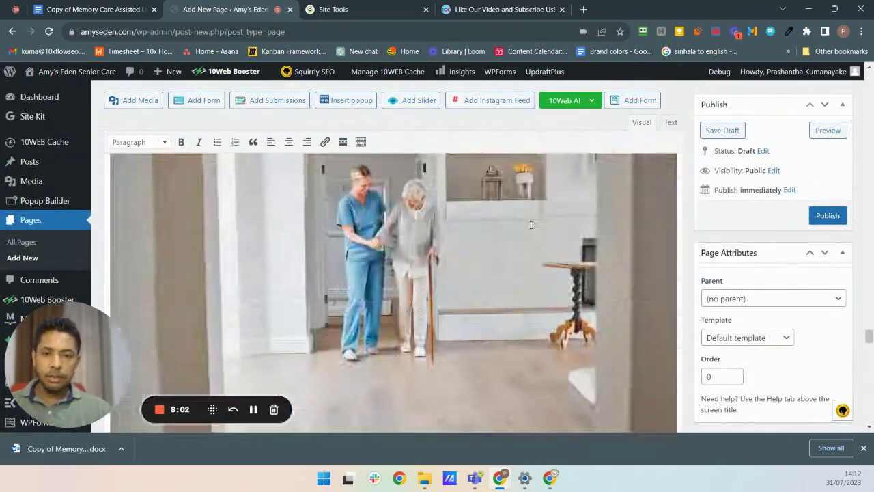
scroll(531, 224, up, 15)
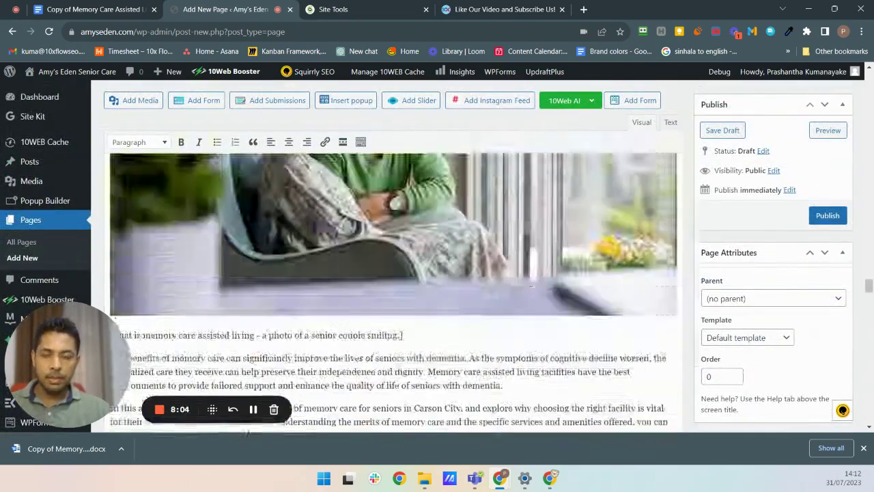
scroll(532, 273, up, 15)
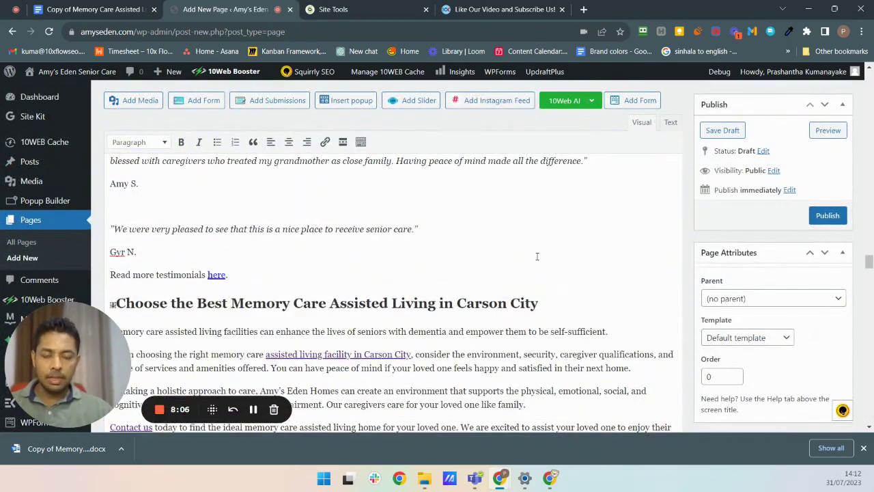
scroll(513, 267, up, 15)
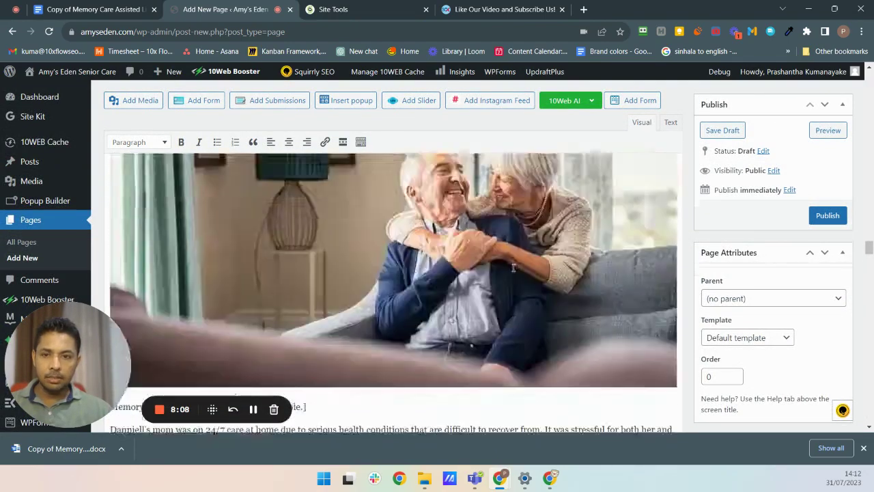
scroll(514, 267, up, 15)
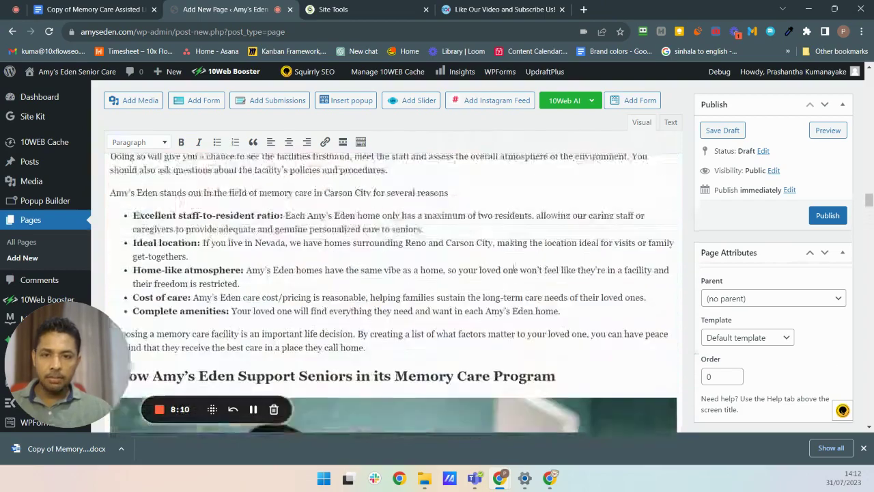
scroll(514, 308, up, 15)
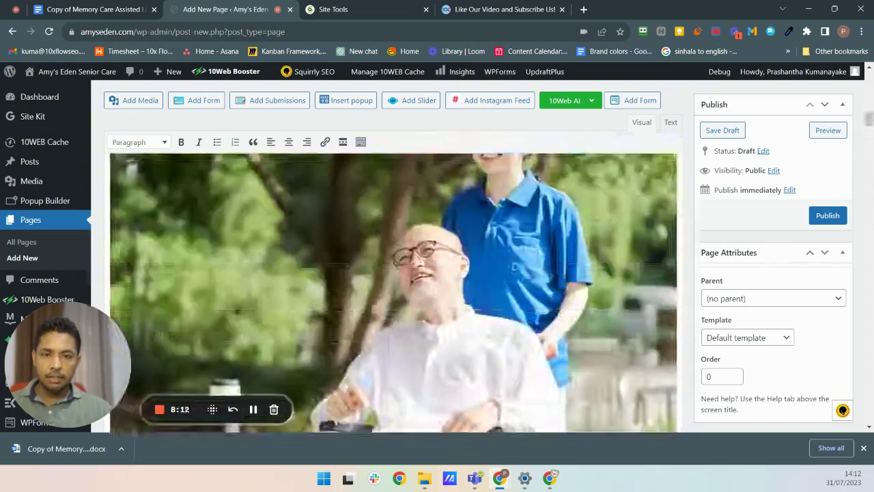
scroll(164, 240, up, 4)
scroll(164, 240, down, 1)
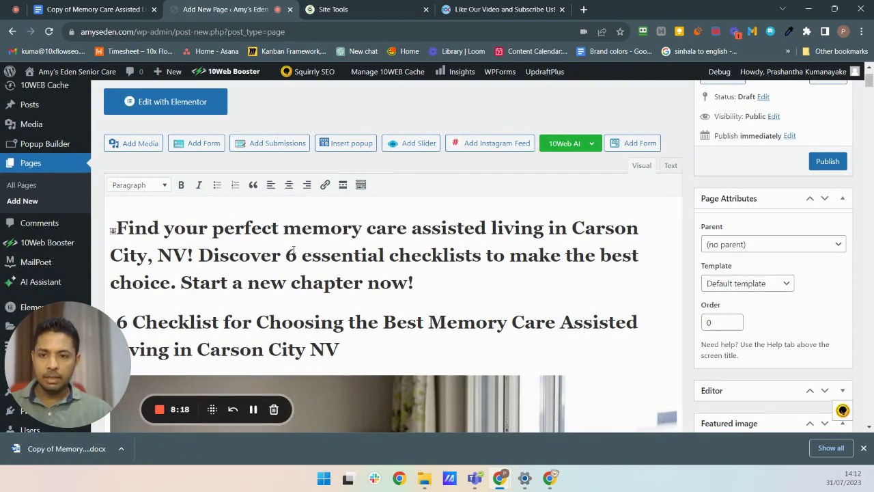
scroll(294, 250, down, 10)
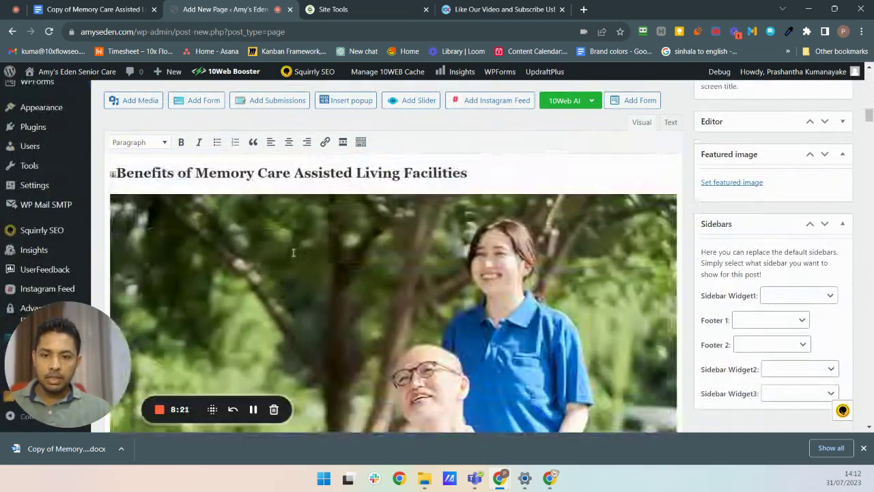
scroll(294, 253, down, 20)
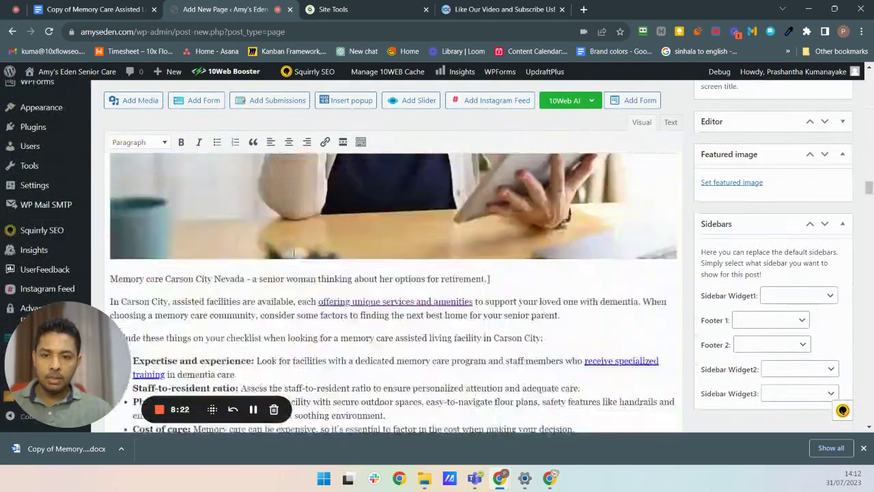
scroll(294, 253, down, 20)
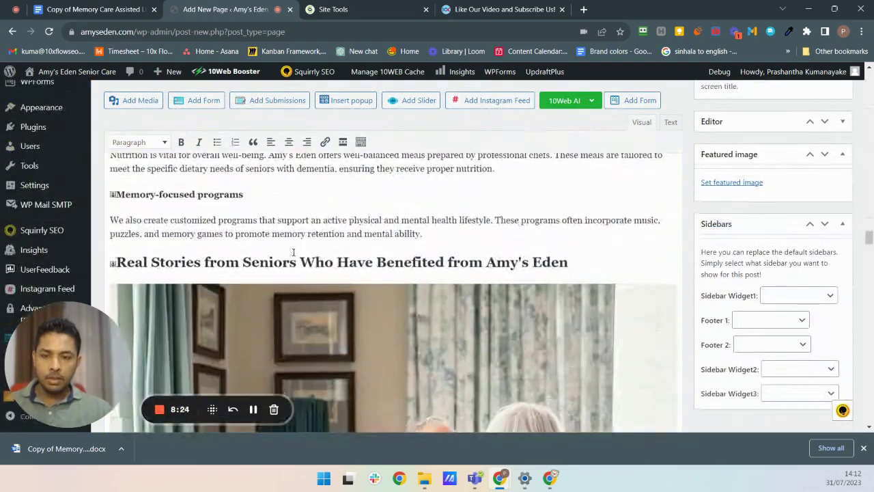
scroll(294, 253, down, 20)
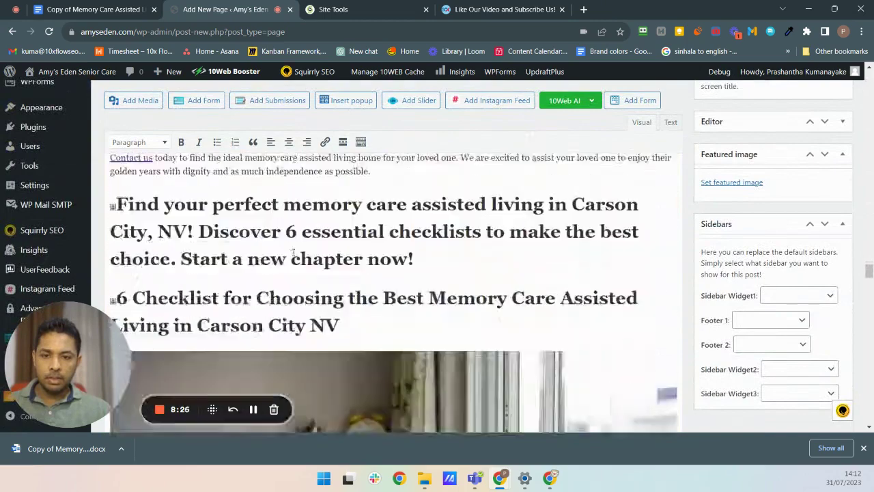
scroll(294, 253, down, 5)
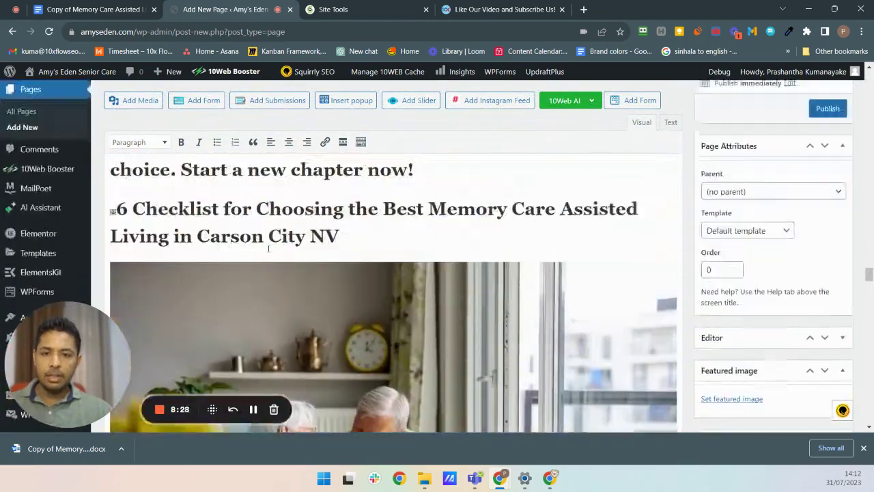
scroll(268, 249, up, 1)
drag(114, 185, 136, 212)
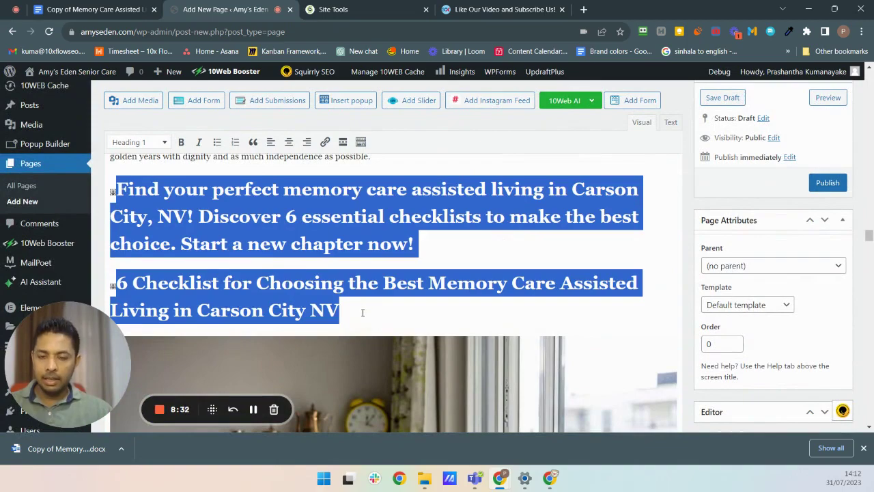
drag(429, 413, 577, 316)
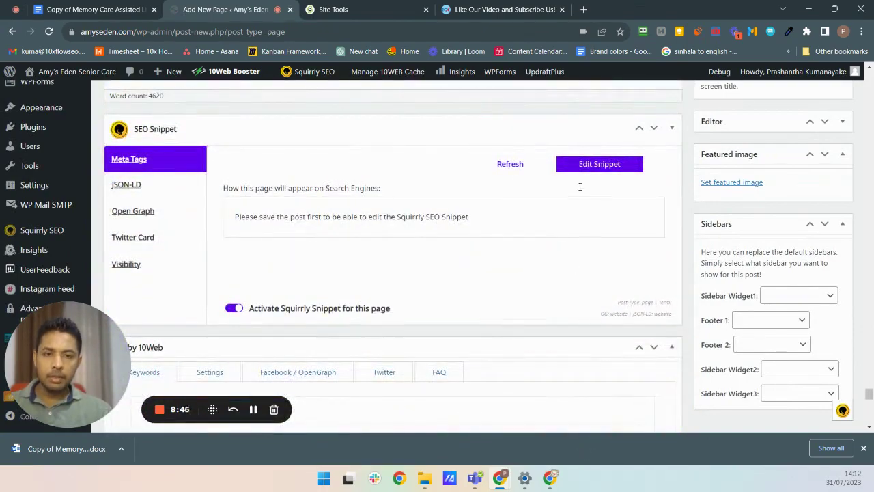
drag(586, 130, 501, 359)
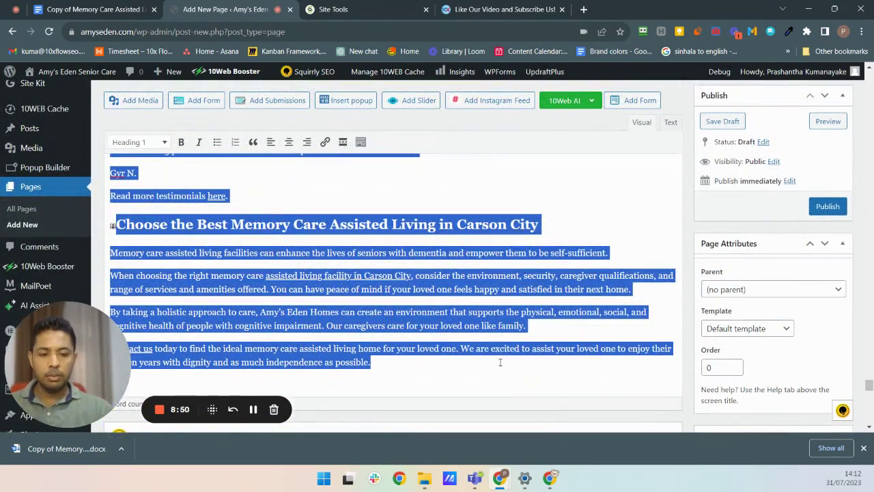
click(500, 362)
scroll(499, 366, down, 3)
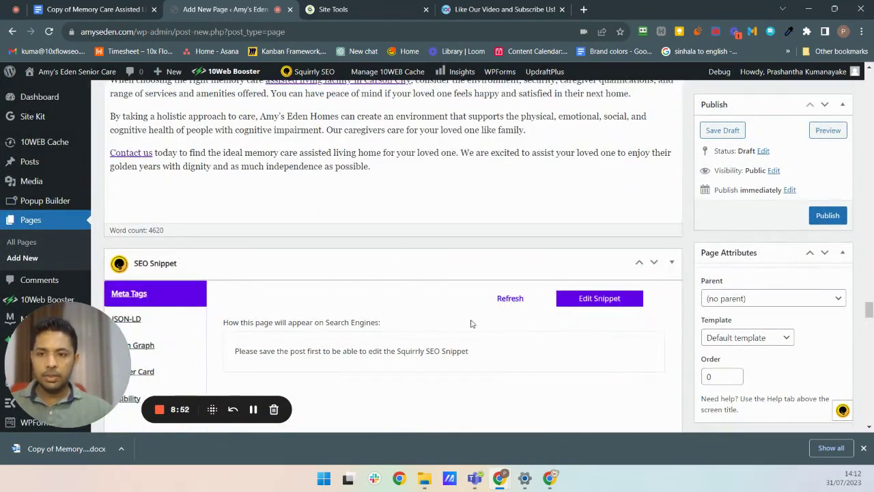
scroll(215, 189, up, 4)
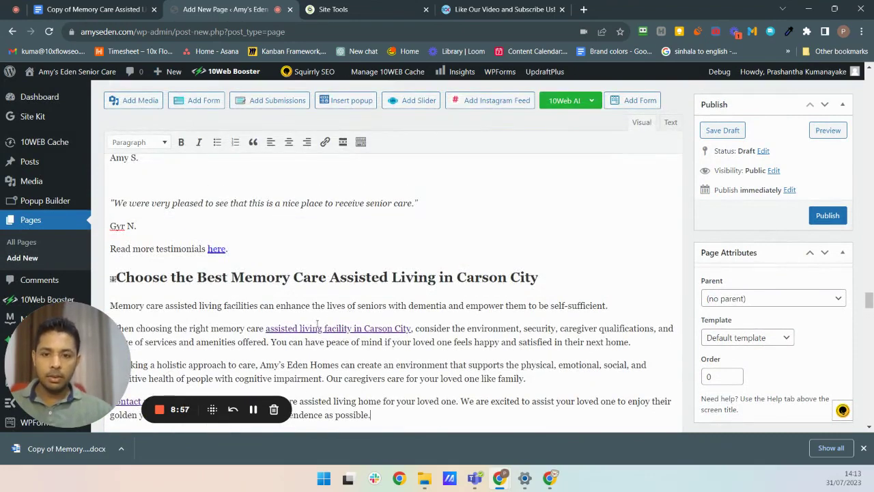
- Inspect the Carson City assisted living link and confirm the heading imported as Heading 2
click(318, 328)
click(231, 276)
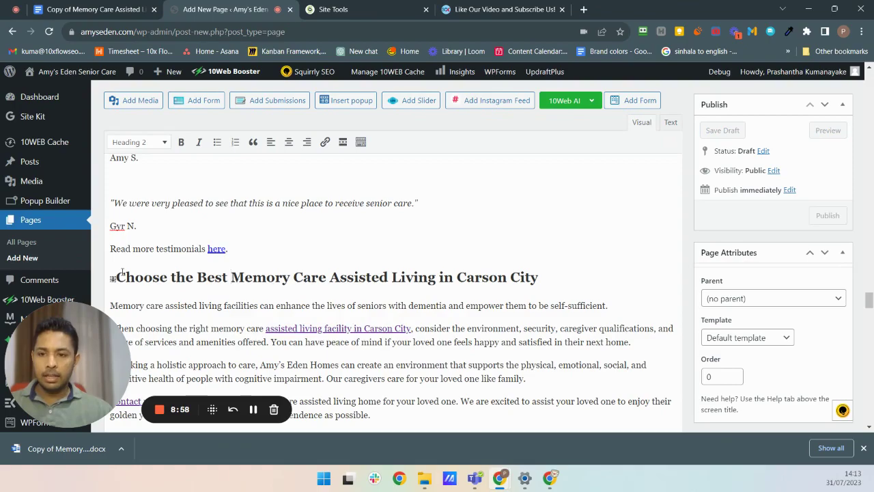
drag(121, 272, 418, 304)
- Scroll through the imported article and compare it against the original Google Docs article
scroll(293, 324, up, 8)
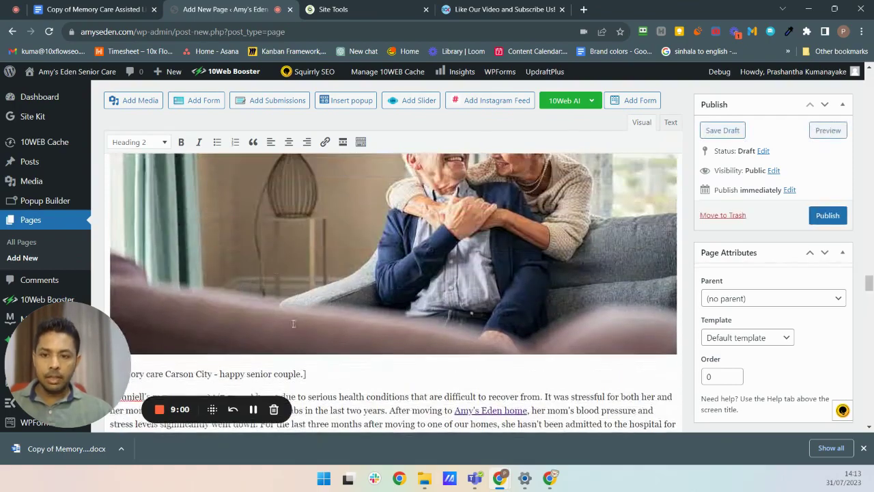
scroll(294, 323, down, 3)
scroll(304, 293, up, 15)
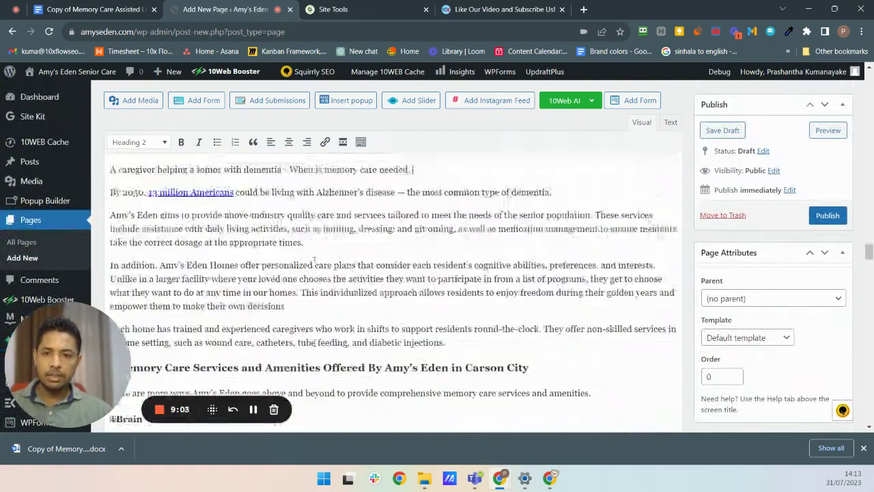
scroll(315, 259, down, 20)
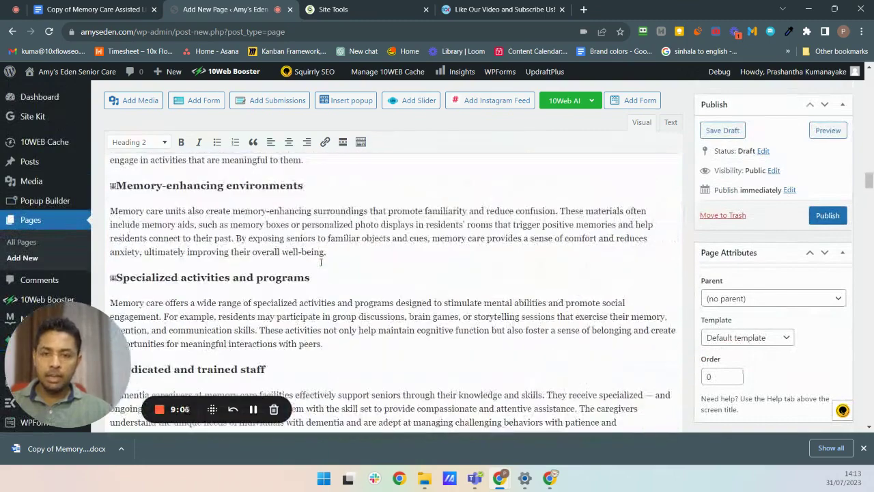
scroll(320, 261, up, 5)
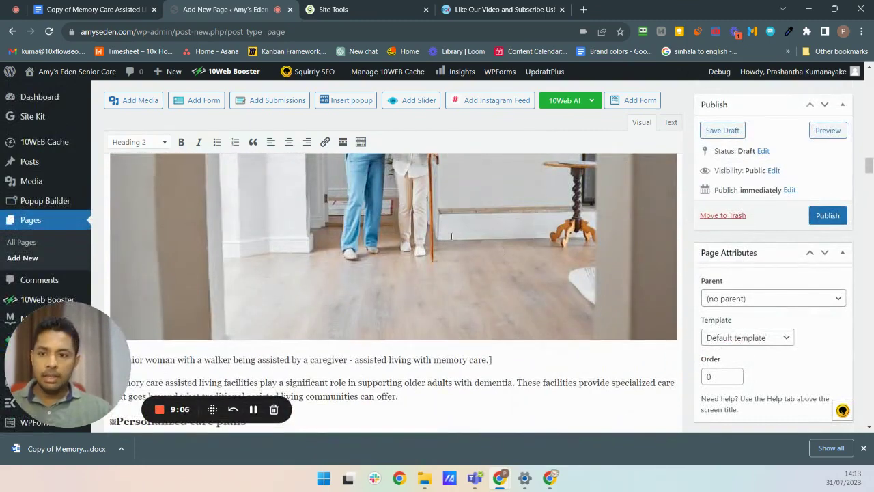
scroll(450, 237, up, 5)
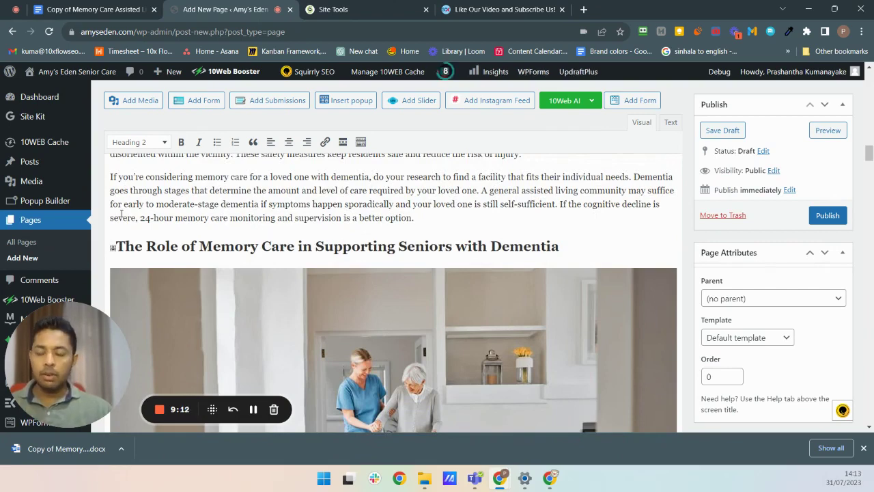
click(79, 10)
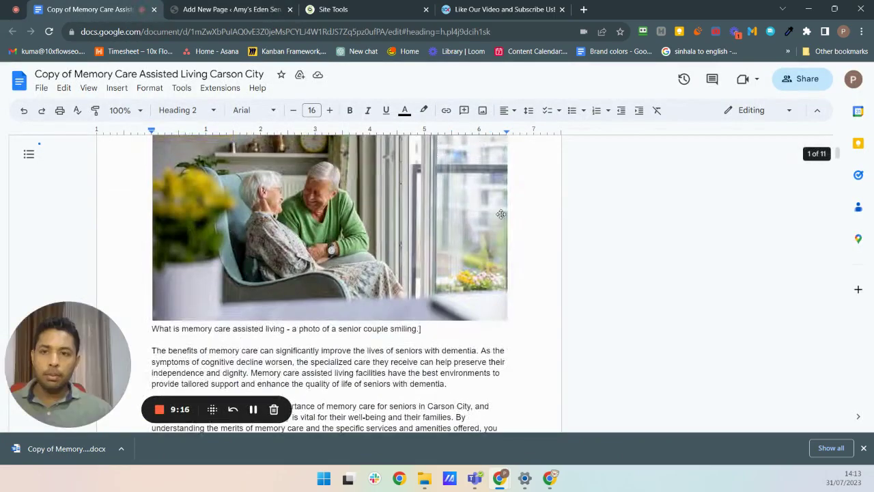
click(211, 10)
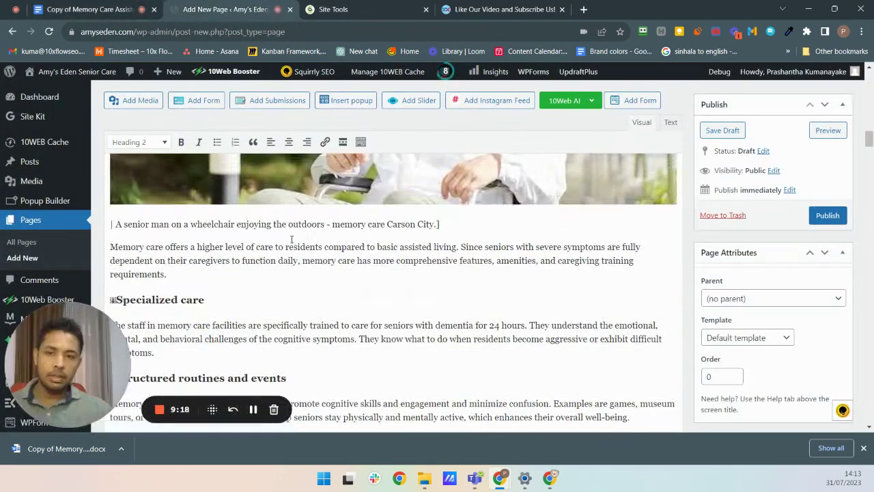